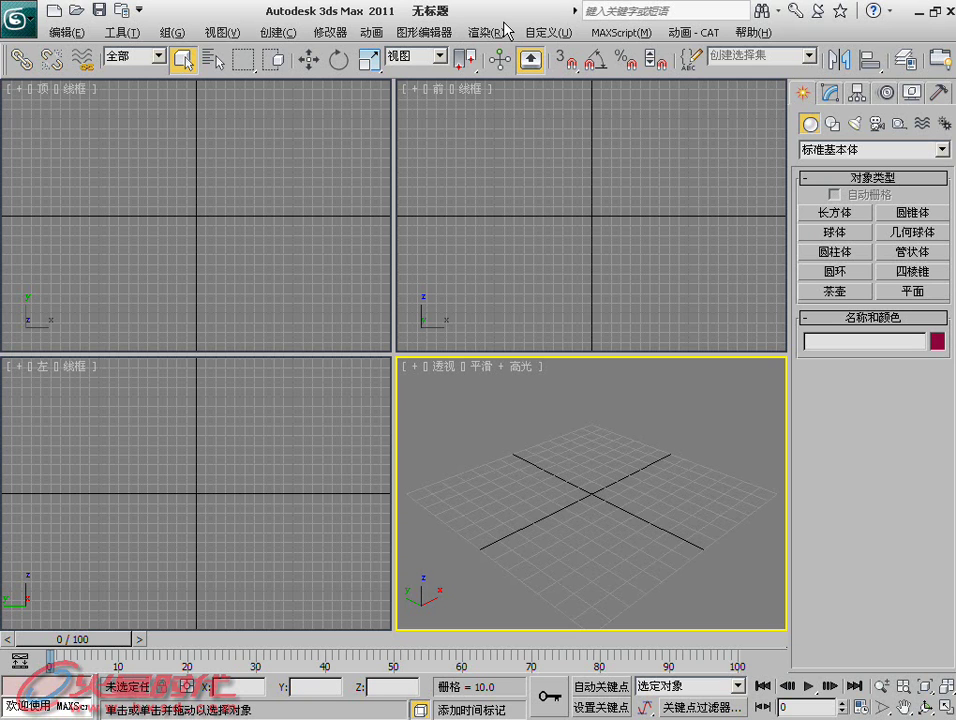
- Show the spline shape types and maximize the empty Perspective viewport with Alt+W
click(831, 123)
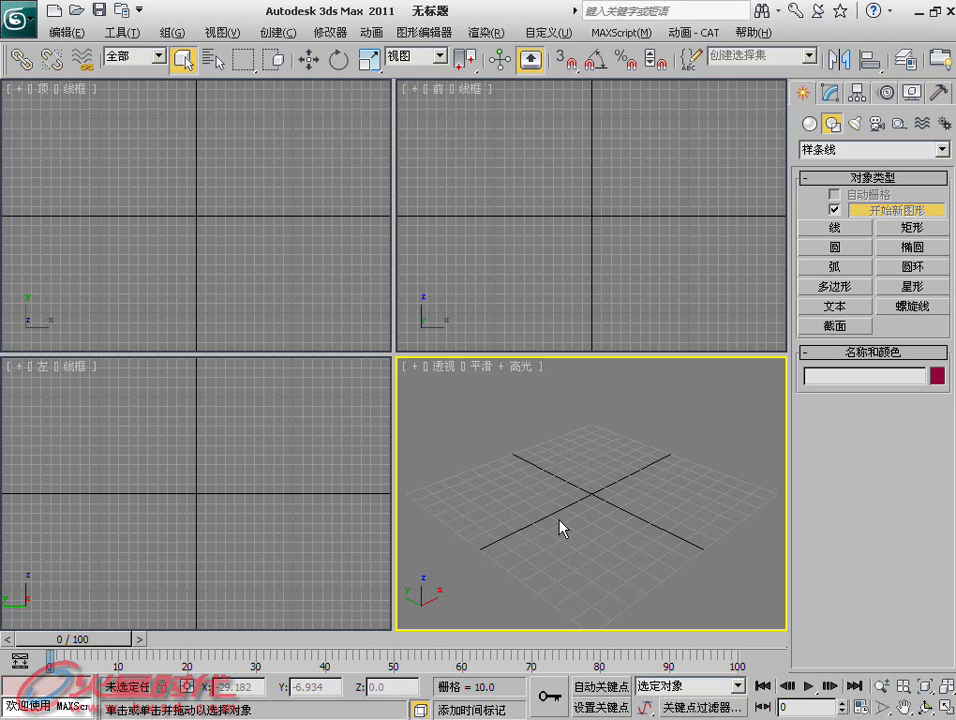
key(alt+w)
- Create a torus at the scene centre, convert it to editable poly, and show edged faces
click(811, 124)
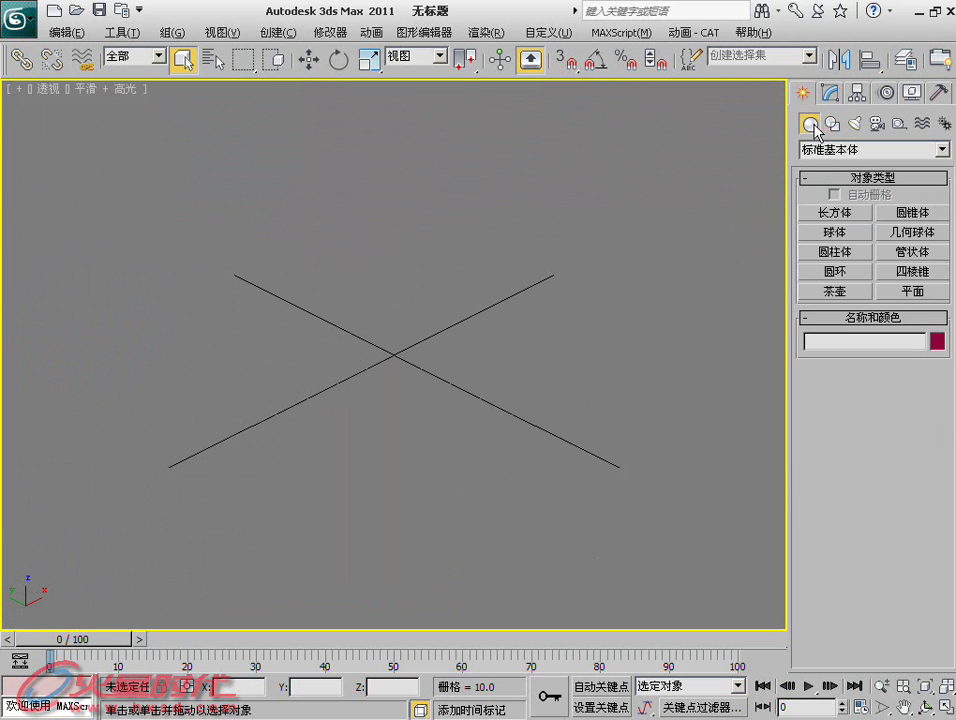
click(845, 272)
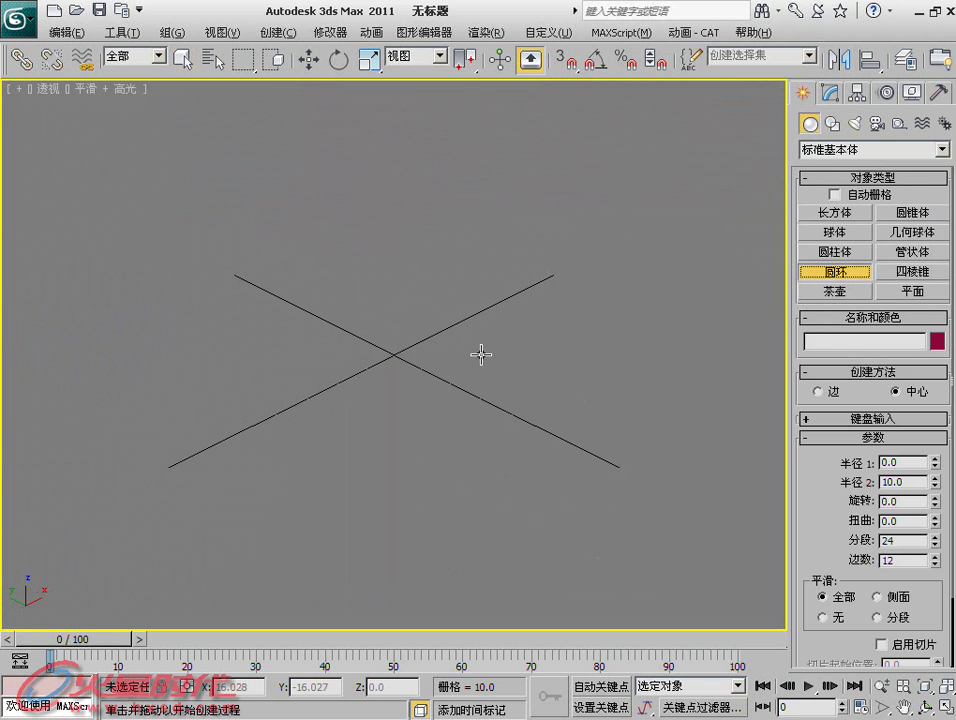
drag(397, 353, 410, 425)
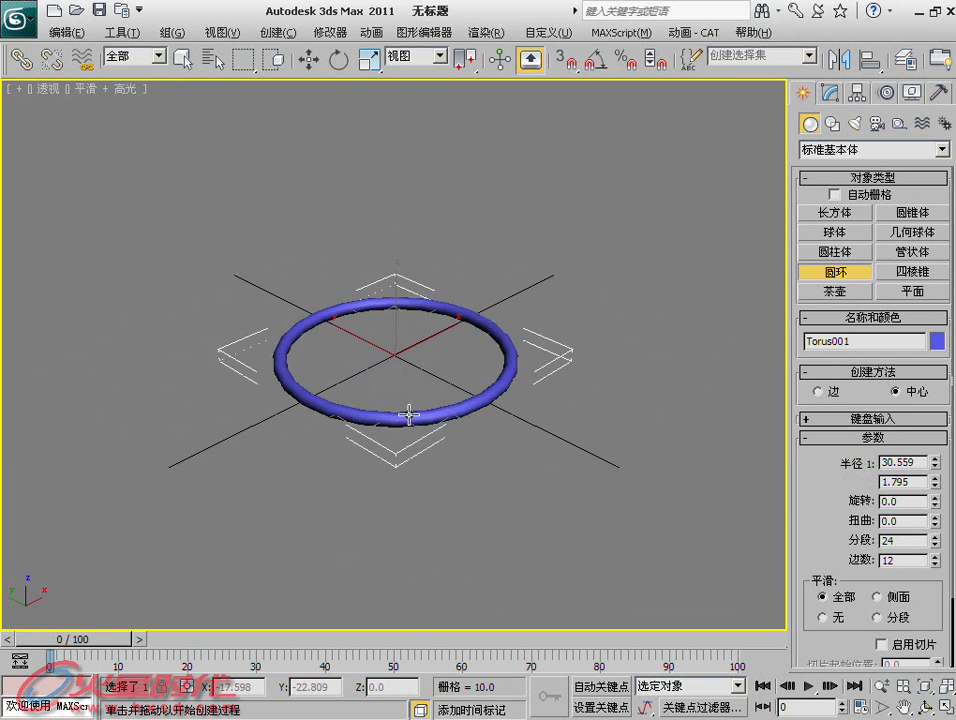
click(404, 380)
right_click(407, 387)
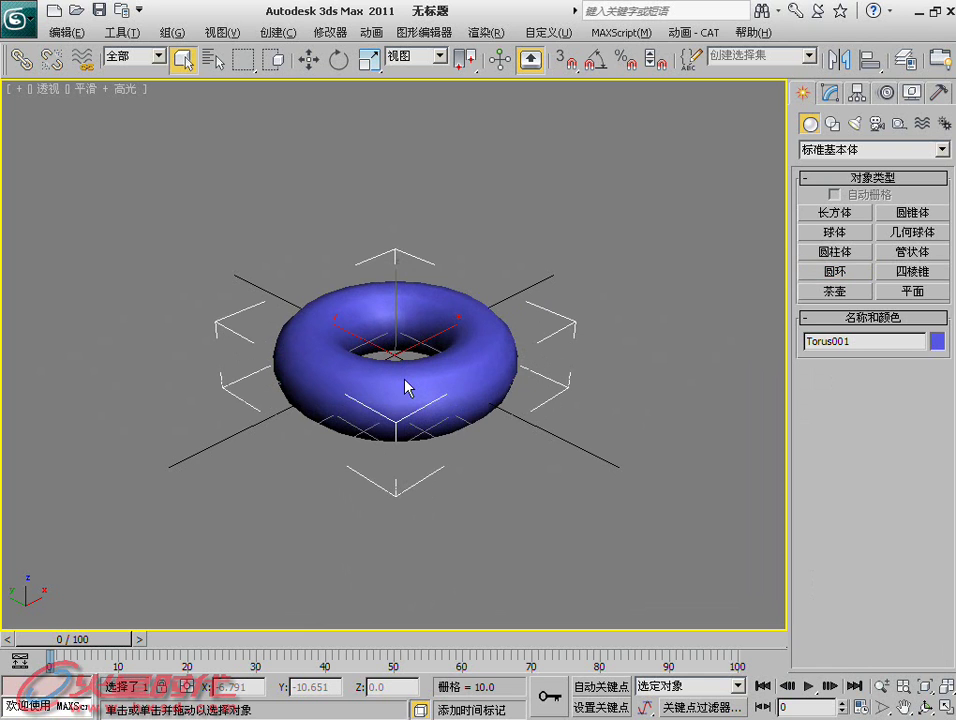
right_click(407, 387)
click(595, 546)
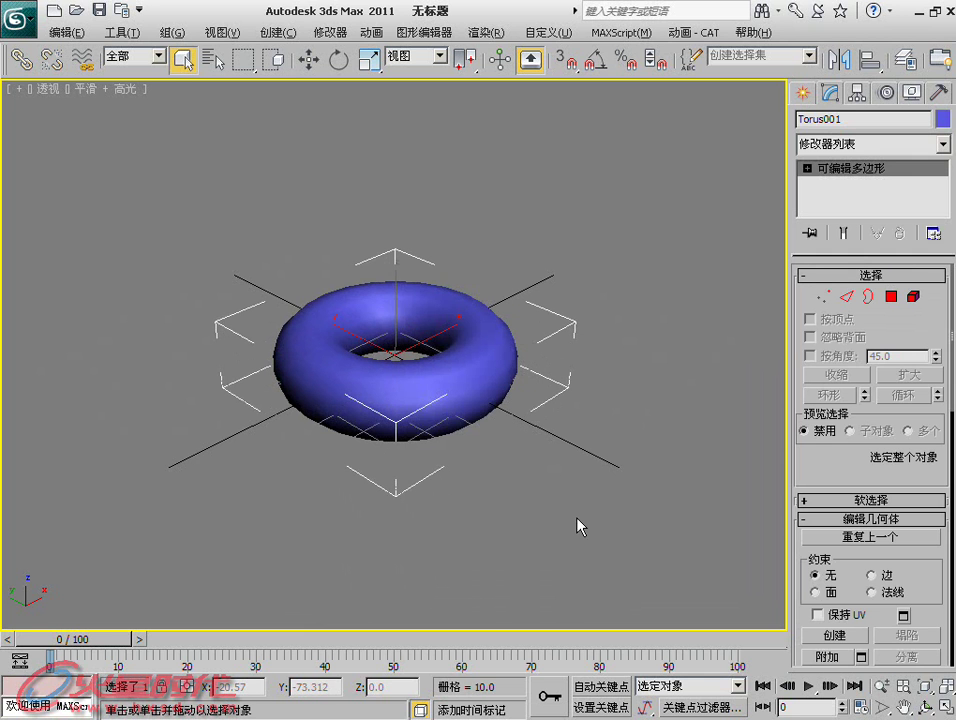
key(F4)
scroll(505, 465, up, 1)
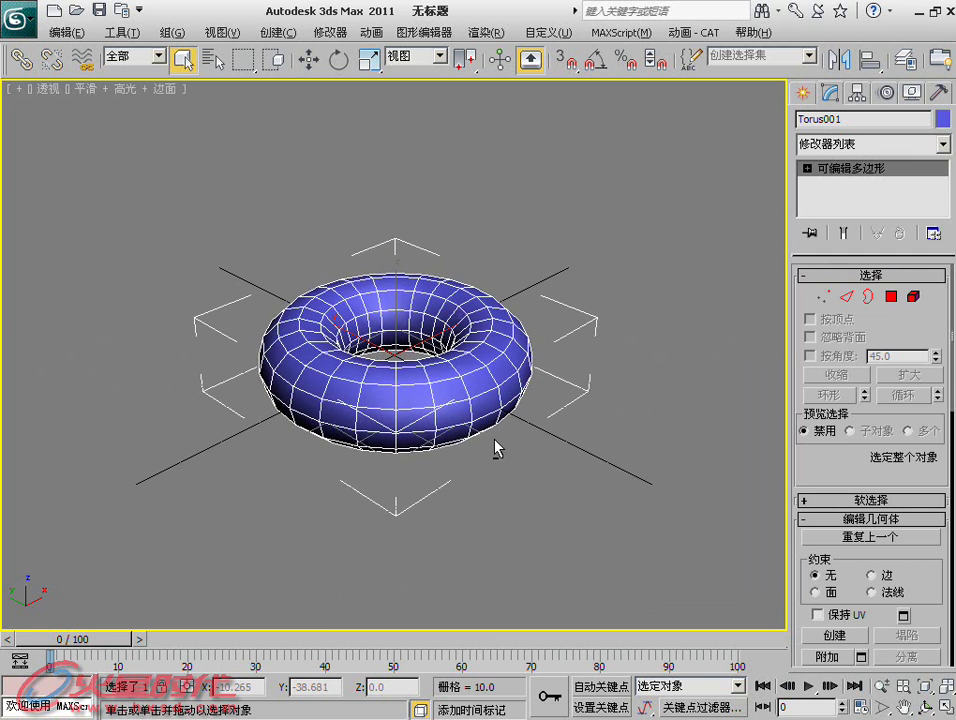
- Add the Hair and Fur (WSM) modifier to Torus001 and zoom the Front view onto it
click(900, 144)
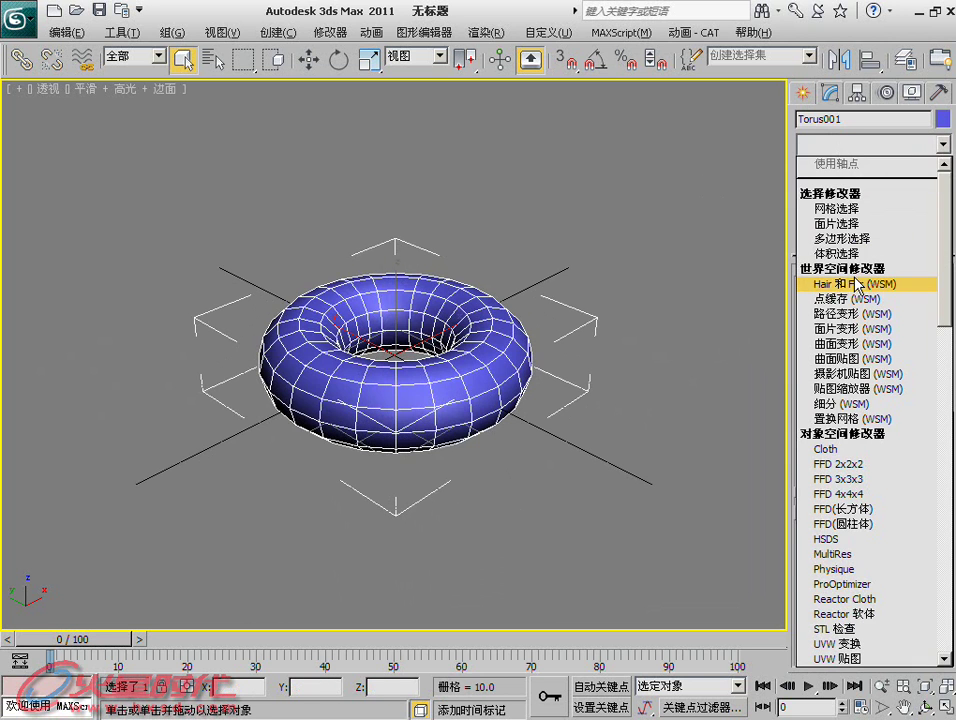
click(718, 279)
right_click(546, 305)
key(Escape)
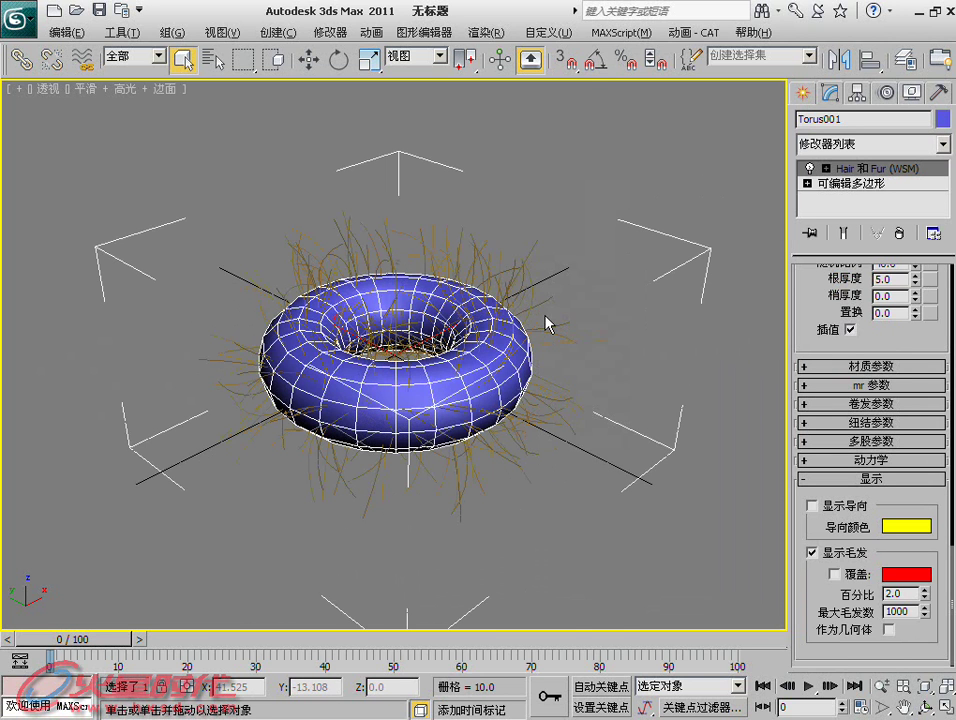
key(alt+w)
mouse_move(598, 374)
alt+middle_down()
mouse_move(566, 380)
mouse_move(530, 355)
alt+middle_up()
right_click(634, 245)
key(z)
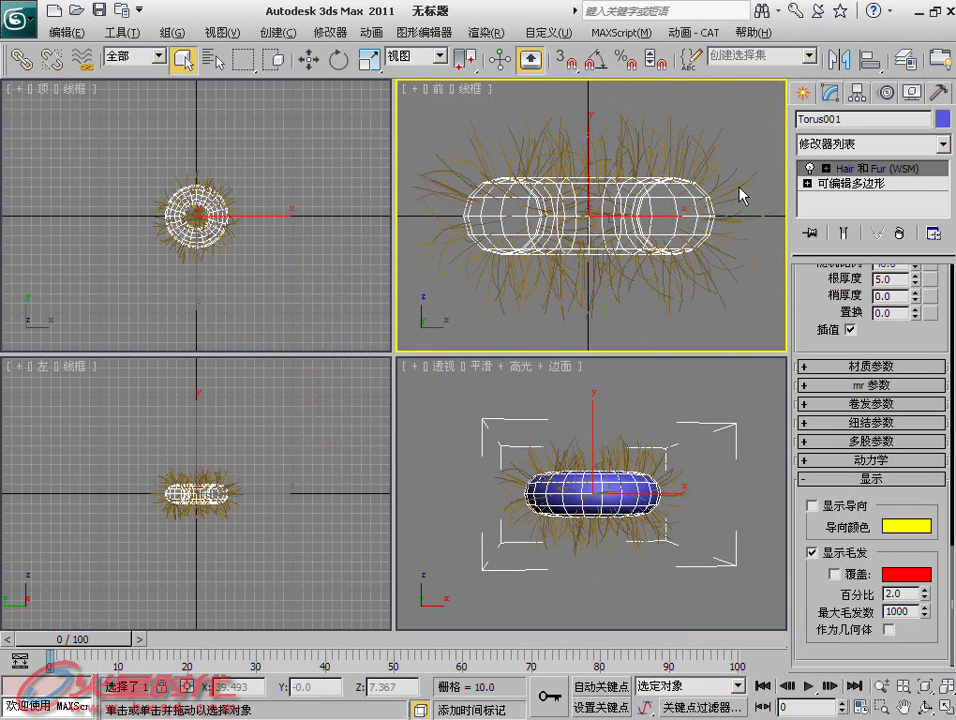
- Select the torus's top polygons and update the selection so hair grows only there
click(827, 170)
click(860, 198)
drag(770, 155, 433, 213)
alt+middle_drag(640, 470, 724, 513)
scroll(864, 396, up, 5)
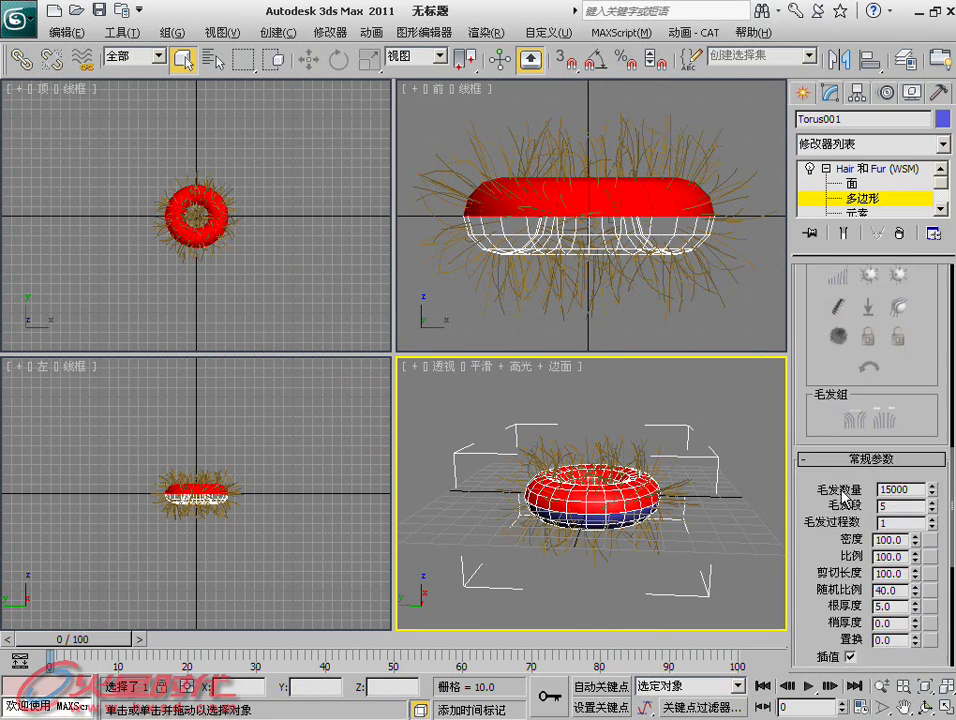
scroll(862, 394, up, 3)
click(860, 347)
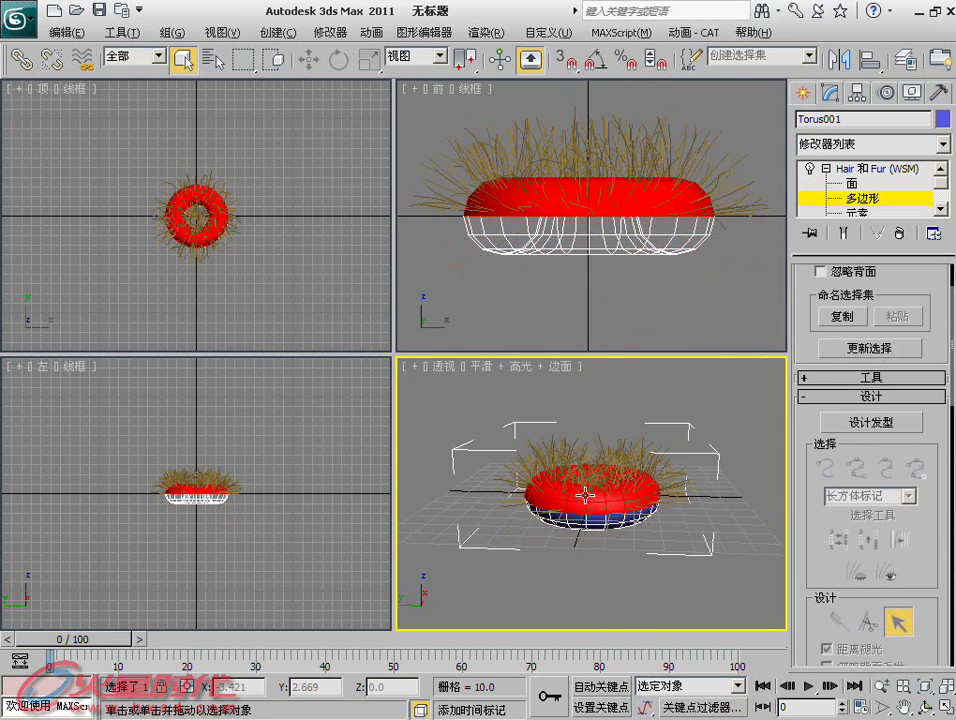
- Turn on Display Guides to show the guide hairs in the maximized Perspective view
key(alt+w)
alt+middle_drag(489, 436, 489, 470)
scroll(489, 470, up, 5)
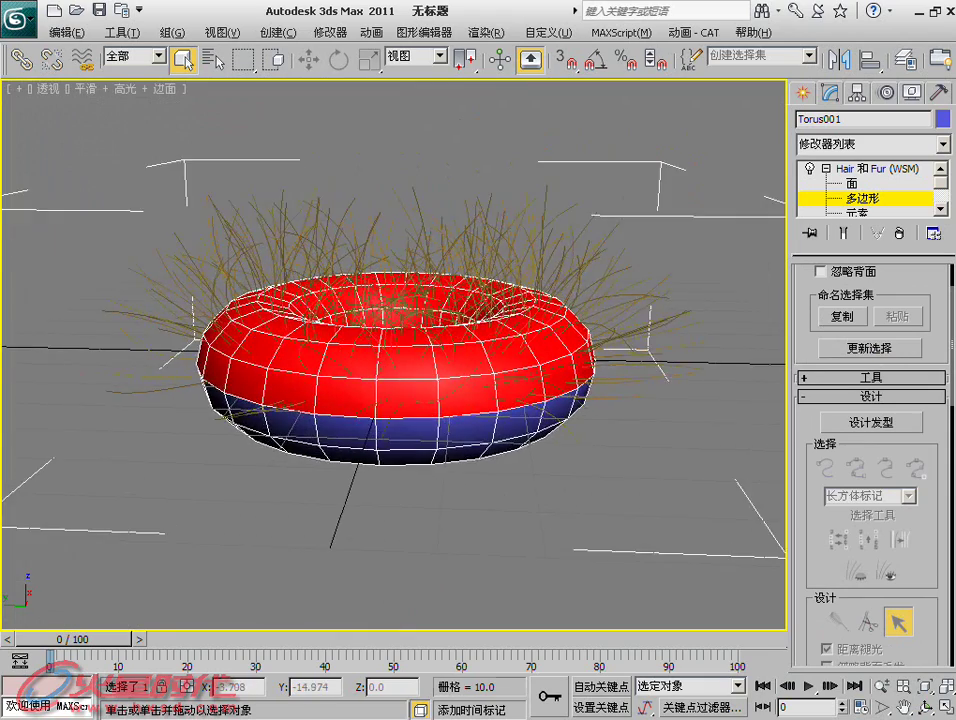
alt+middle_drag(480, 425, 474, 452)
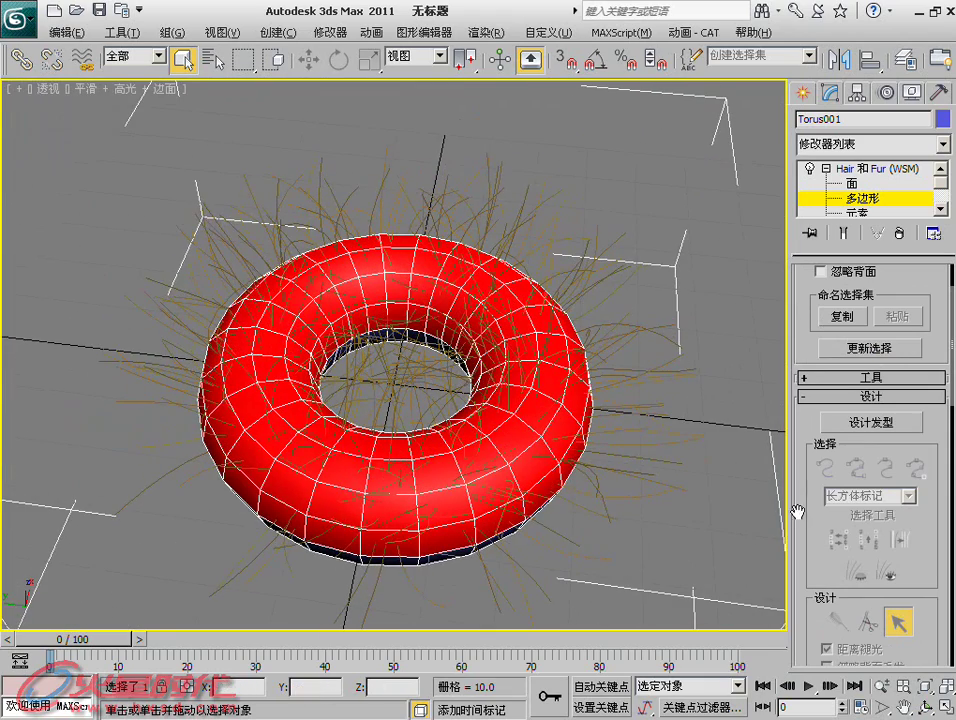
scroll(860, 500, down, 3)
scroll(860, 550, down, 5)
scroll(860, 550, down, 2)
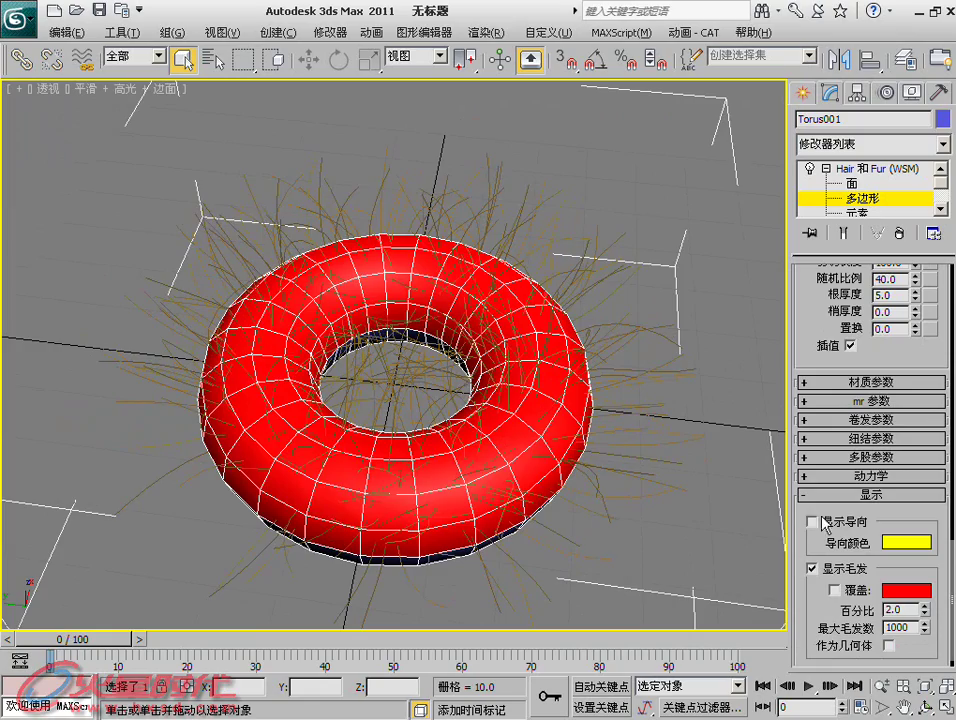
click(826, 527)
- Inspect the haired torus, collapse its modifier sub-levels, and delete Torus001
mouse_move(606, 391)
alt+middle_down()
mouse_move(538, 430)
mouse_move(549, 512)
mouse_move(525, 329)
mouse_move(597, 363)
mouse_move(583, 400)
alt+middle_up()
mouse_move(583, 294)
ctrl+alt+middle_down()
mouse_move(583, 340)
mouse_move(568, 341)
ctrl+alt+middle_up()
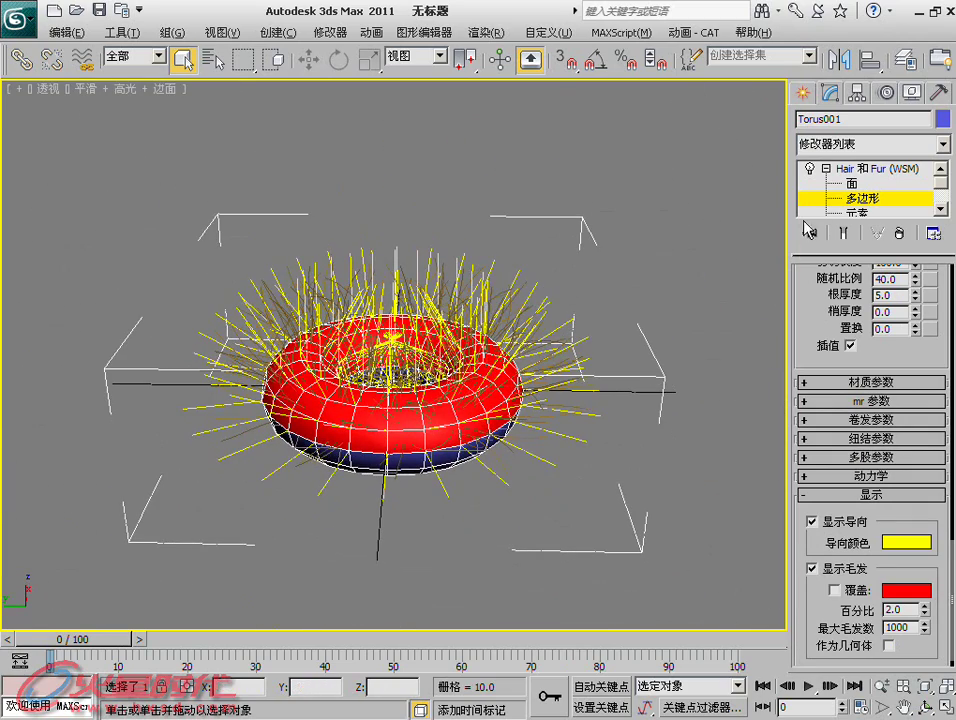
click(858, 170)
click(826, 170)
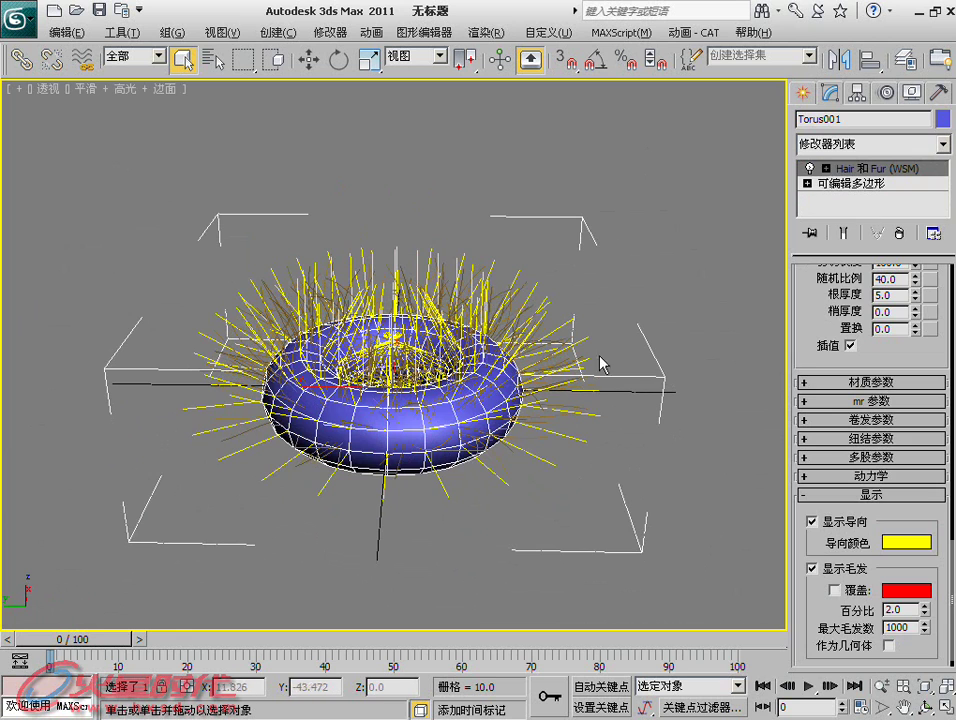
key(Delete)
- Draw the first wavy Bezier line as an S-curve with the Line tool
click(802, 92)
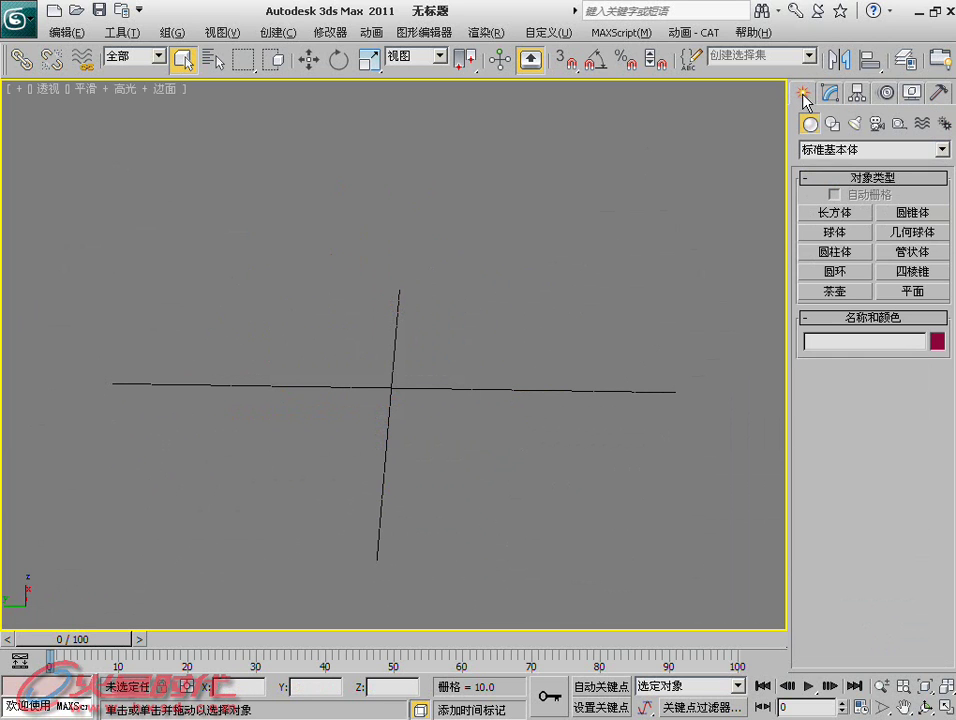
click(832, 124)
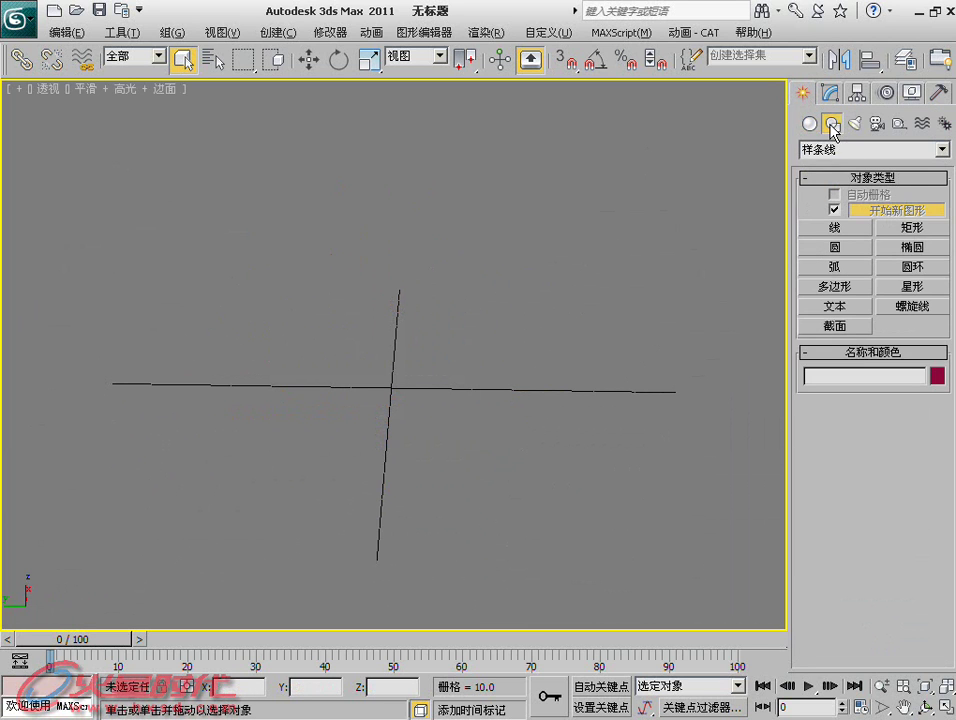
click(838, 228)
drag(190, 384, 294, 354)
drag(390, 322, 426, 322)
drag(569, 389, 610, 389)
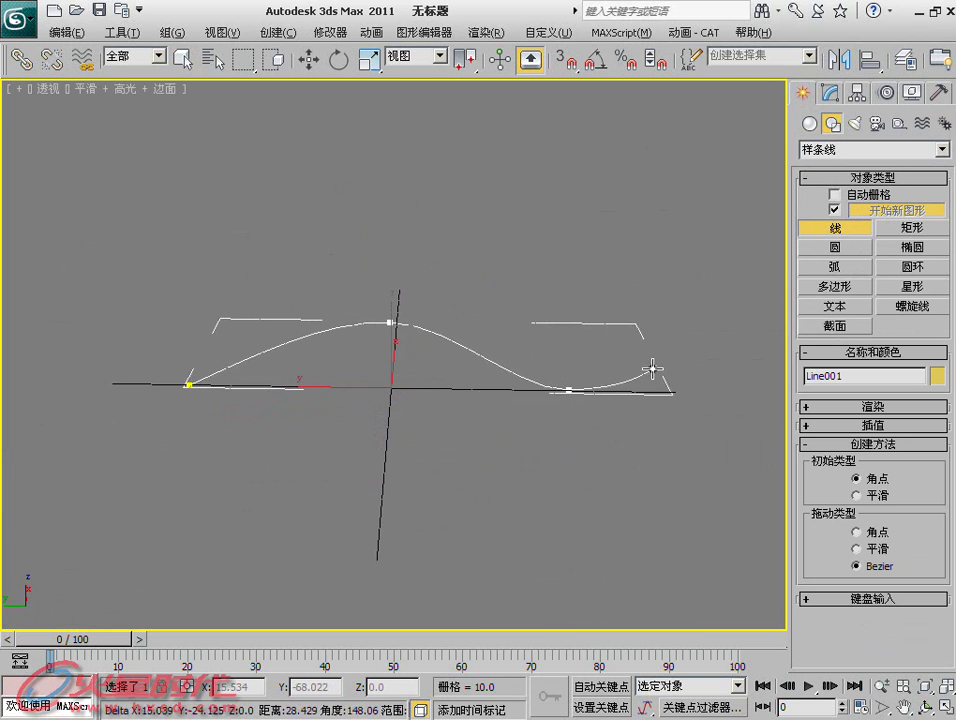
click(655, 344)
right_click(651, 338)
- Draw the second and third wavy lines below it, then use the Edit menu's Hold/Fetch option
mouse_move(163, 447)
mouse_down()
mouse_move(333, 450)
mouse_move(380, 463)
mouse_up()
drag(486, 467, 593, 447)
right_click(593, 447)
click(153, 574)
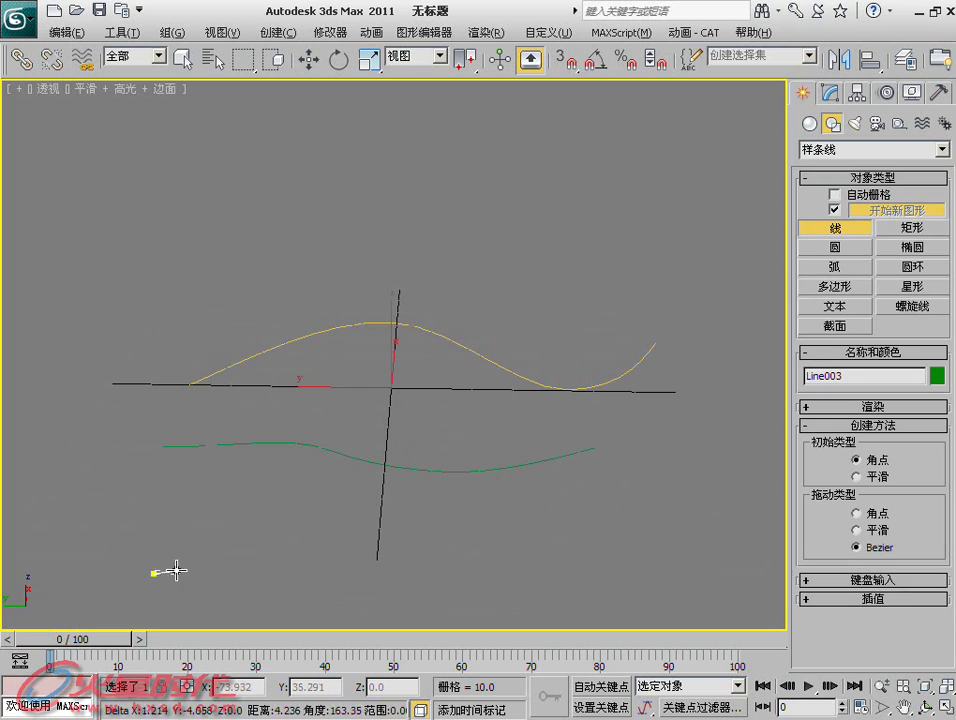
mouse_move(241, 594)
mouse_down()
mouse_move(329, 593)
mouse_move(395, 572)
mouse_up()
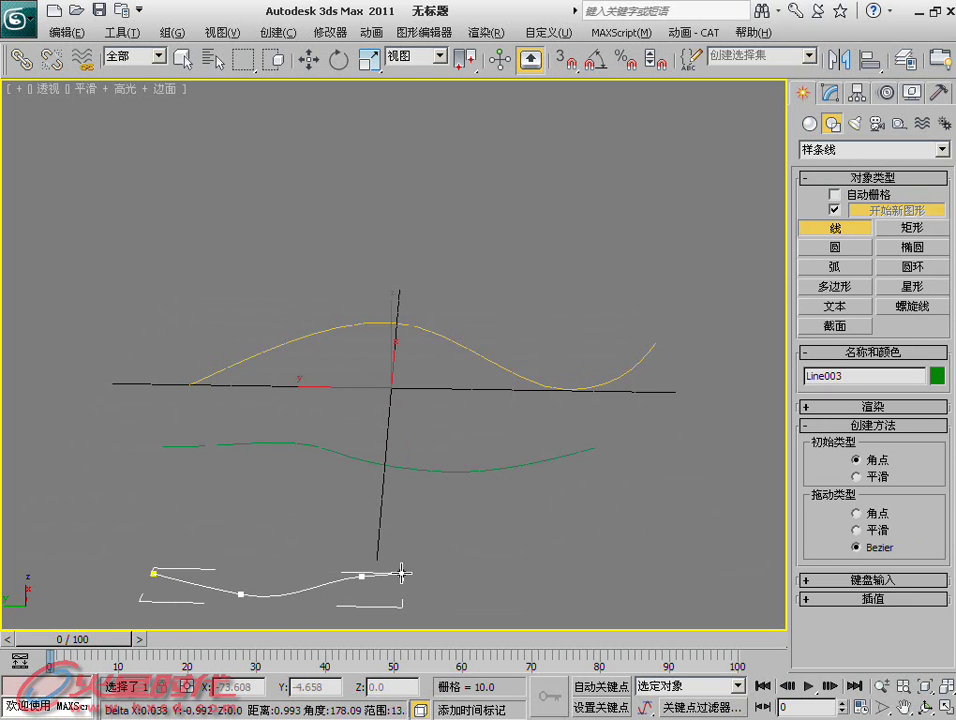
drag(510, 597, 609, 571)
right_click(608, 566)
mouse_move(608, 566)
alt+middle_down()
mouse_move(521, 547)
mouse_move(457, 453)
mouse_move(612, 472)
mouse_move(600, 459)
mouse_move(612, 476)
alt+middle_up()
click(60, 32)
click(60, 105)
- Attach the green and yellow curves to Line003 with Attach in the Modify panel
click(830, 92)
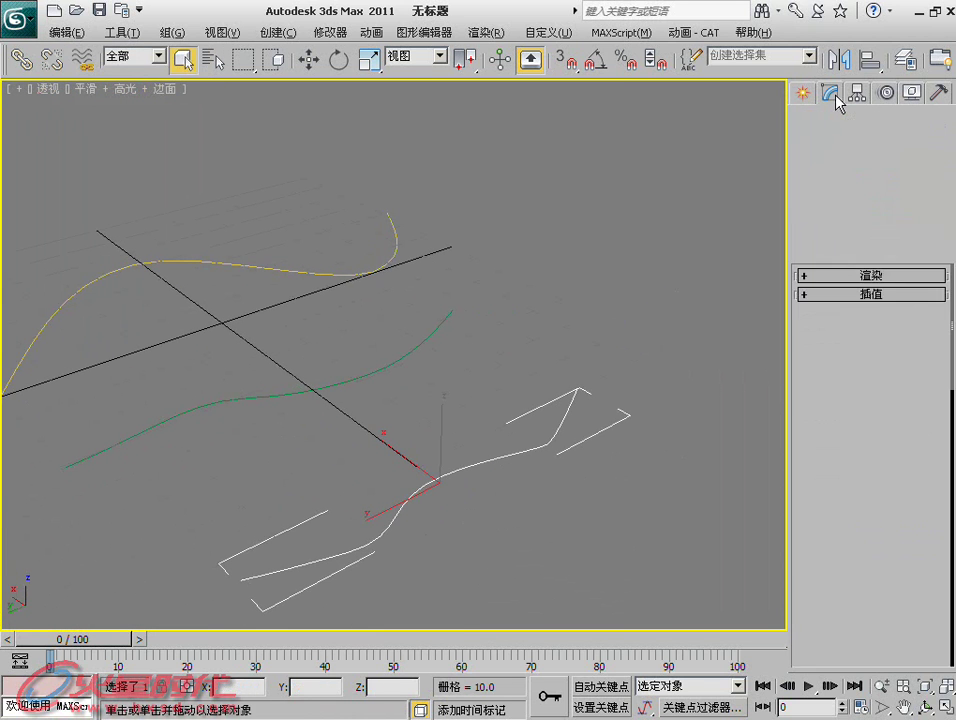
scroll(870, 592, down, 2)
scroll(845, 580, down, 1)
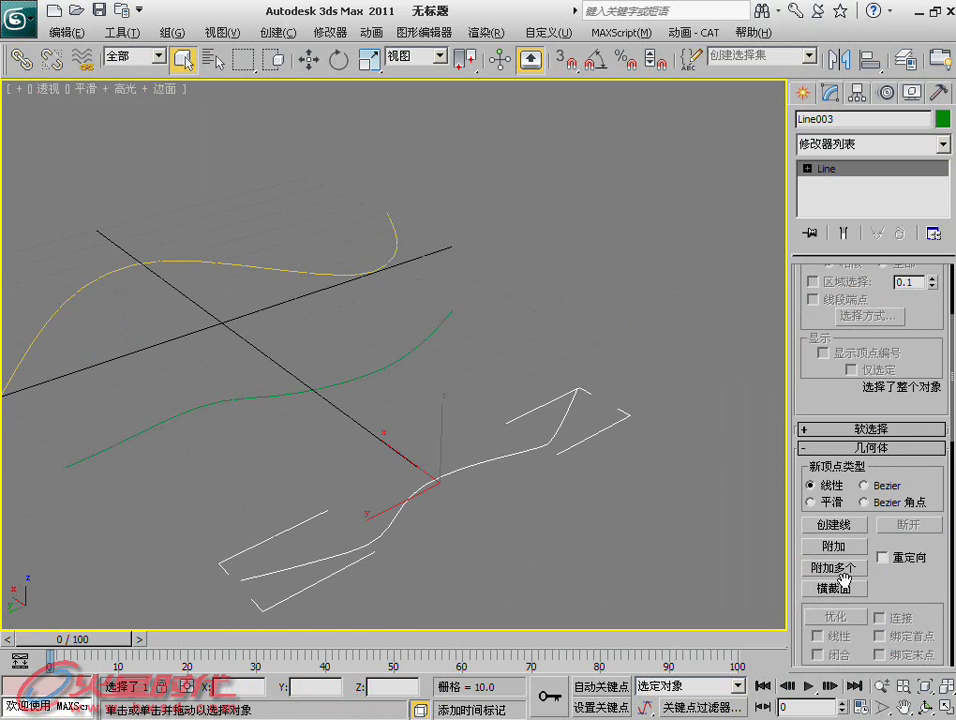
click(835, 546)
click(373, 366)
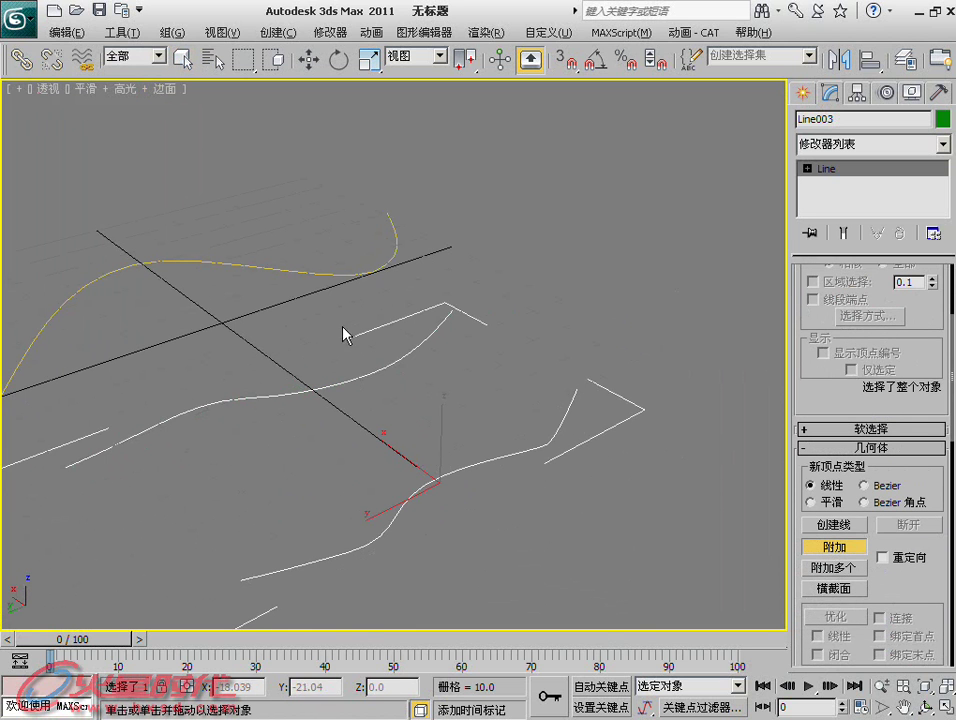
click(341, 268)
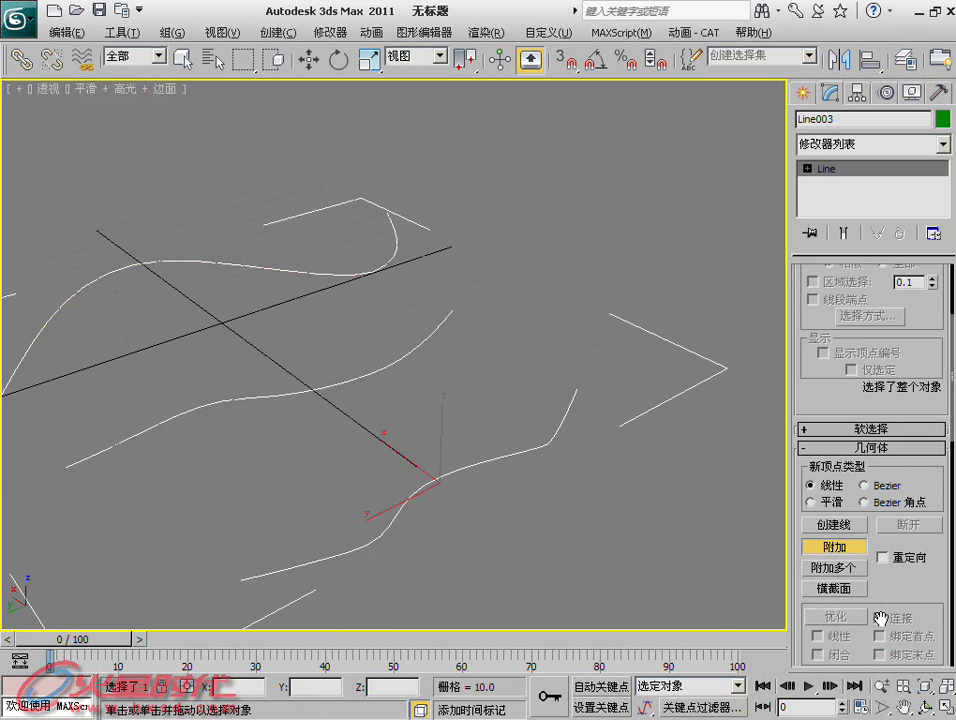
click(835, 547)
alt+middle_drag(752, 549, 627, 516)
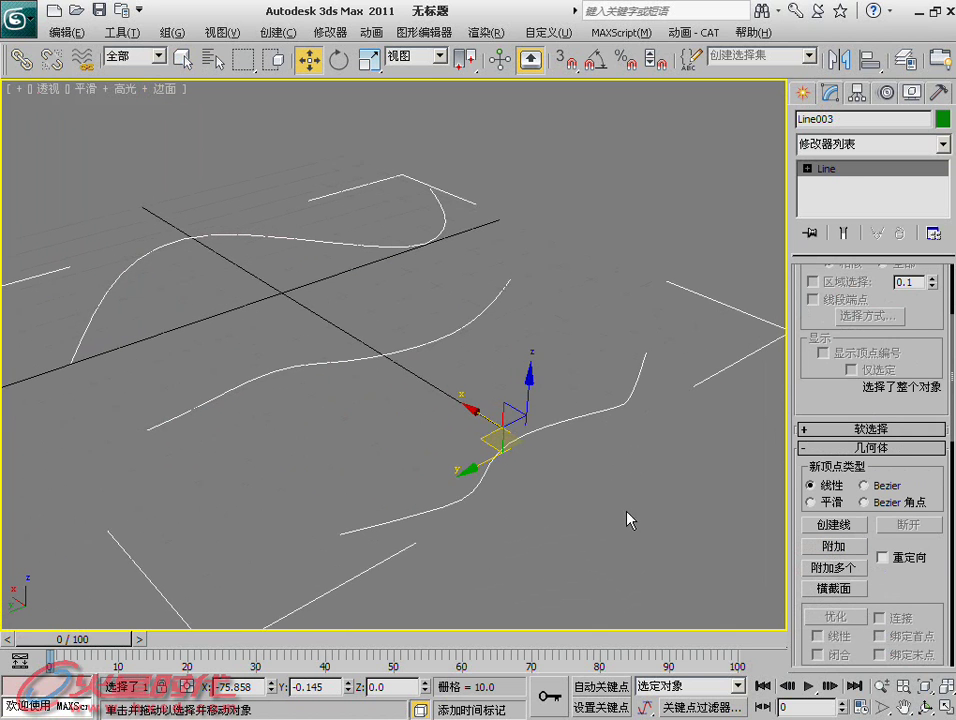
- At Spline sub-object level, select the lower, middle and upper splines in turn to check them
click(806, 169)
click(828, 212)
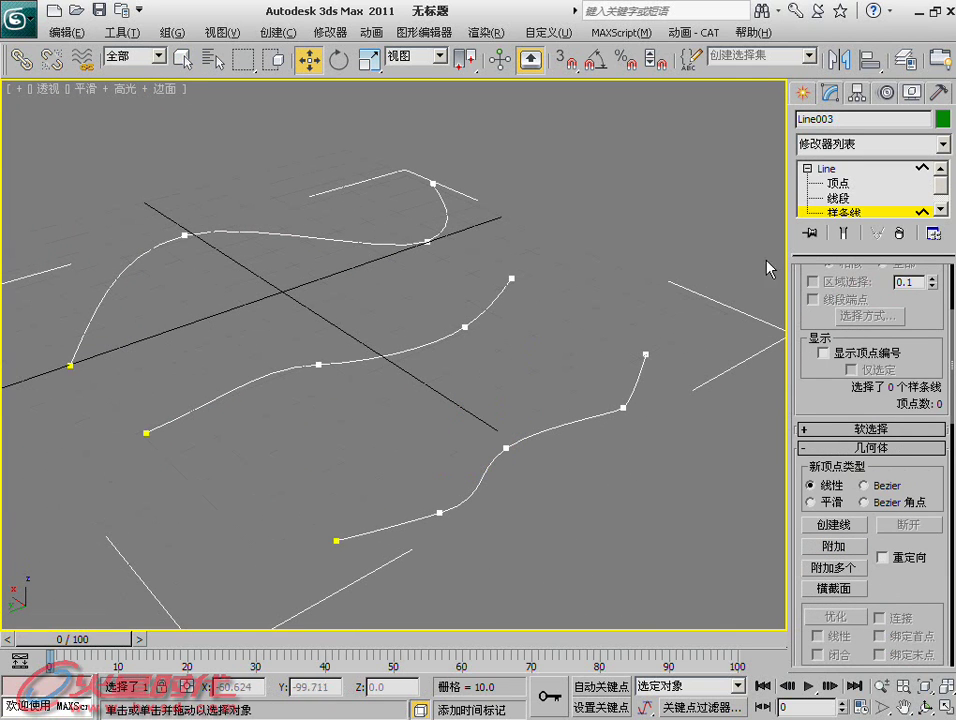
click(519, 442)
middle_drag(583, 470, 495, 432)
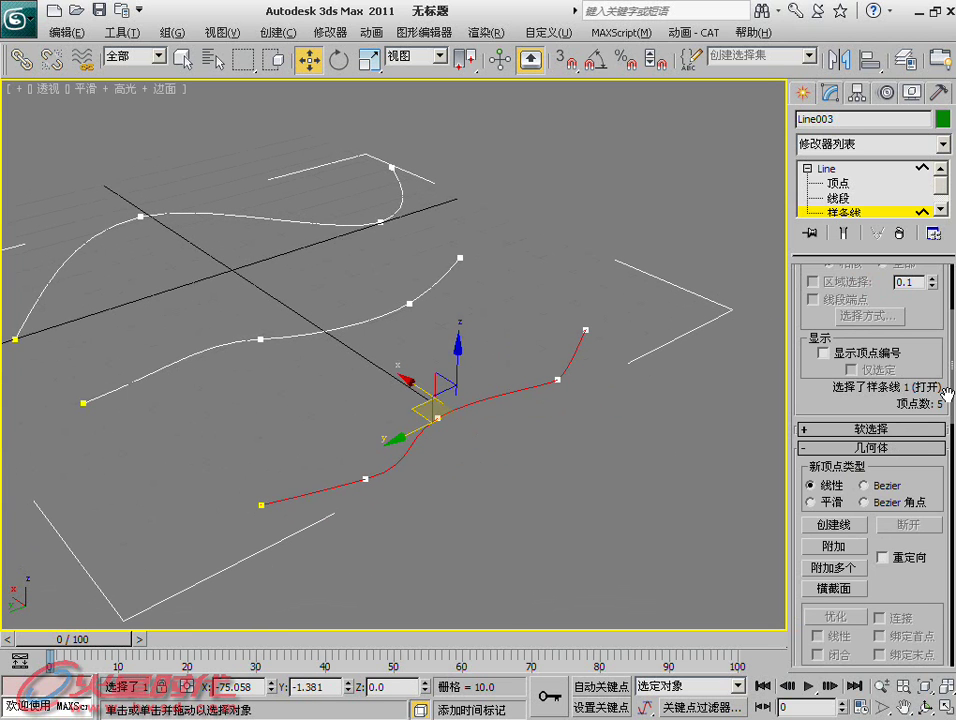
click(437, 308)
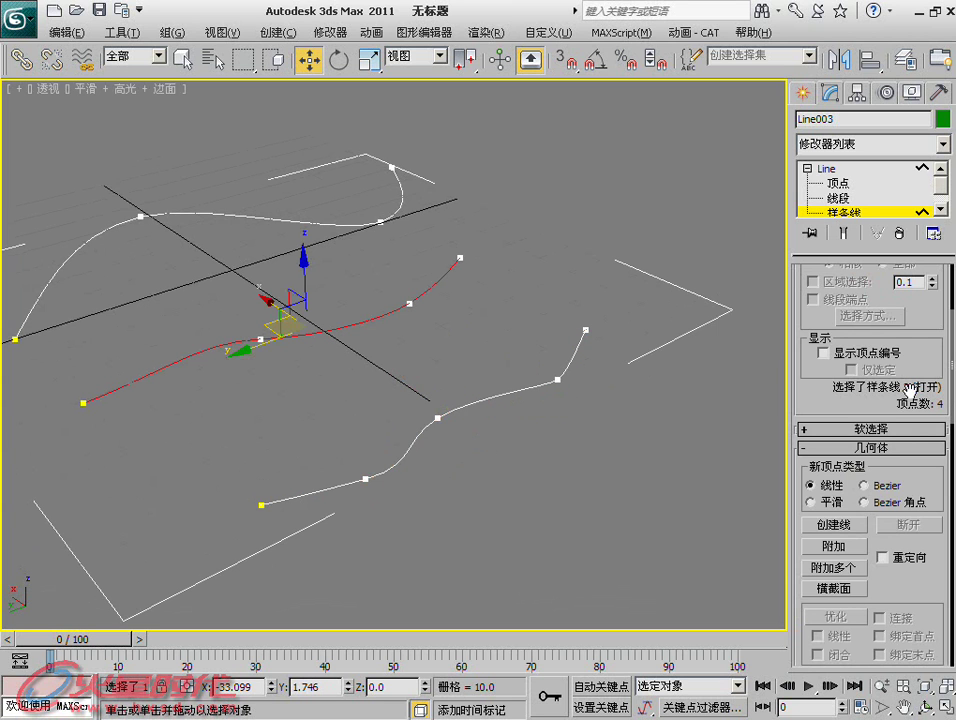
click(354, 225)
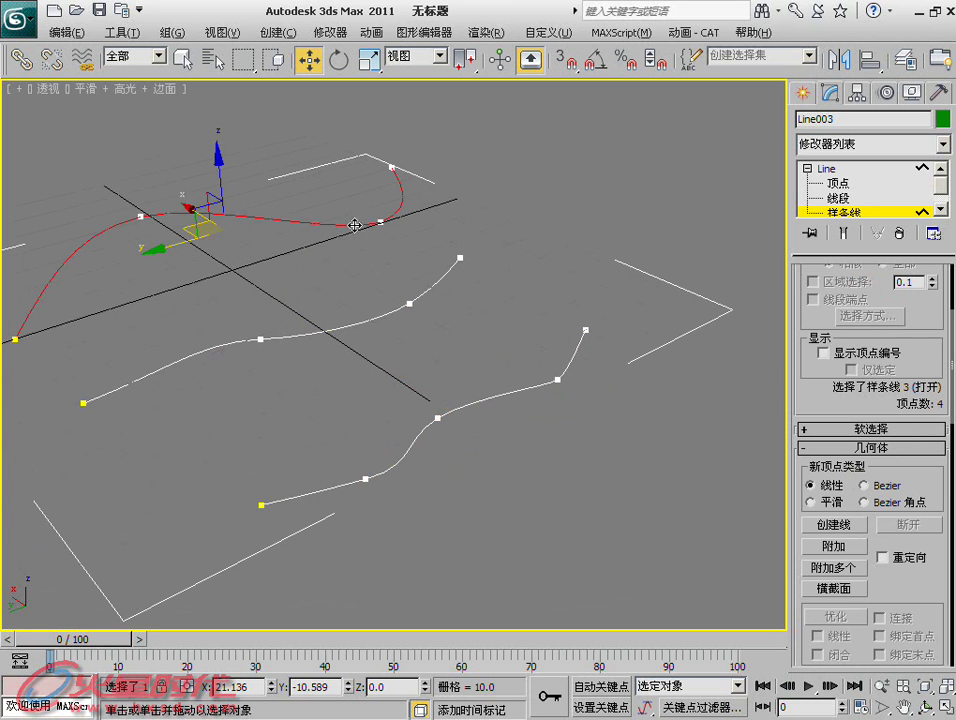
click(500, 391)
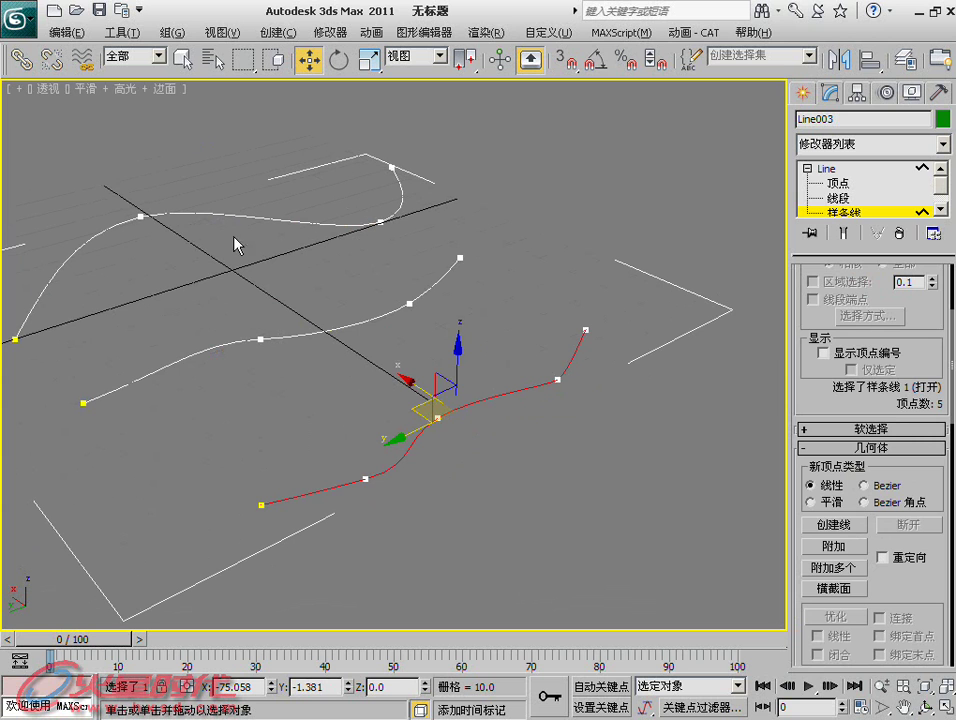
- Leave spline level, add Hair and Fur (WSM) to Line003, and orbit to inspect the hair strip
click(845, 172)
click(853, 146)
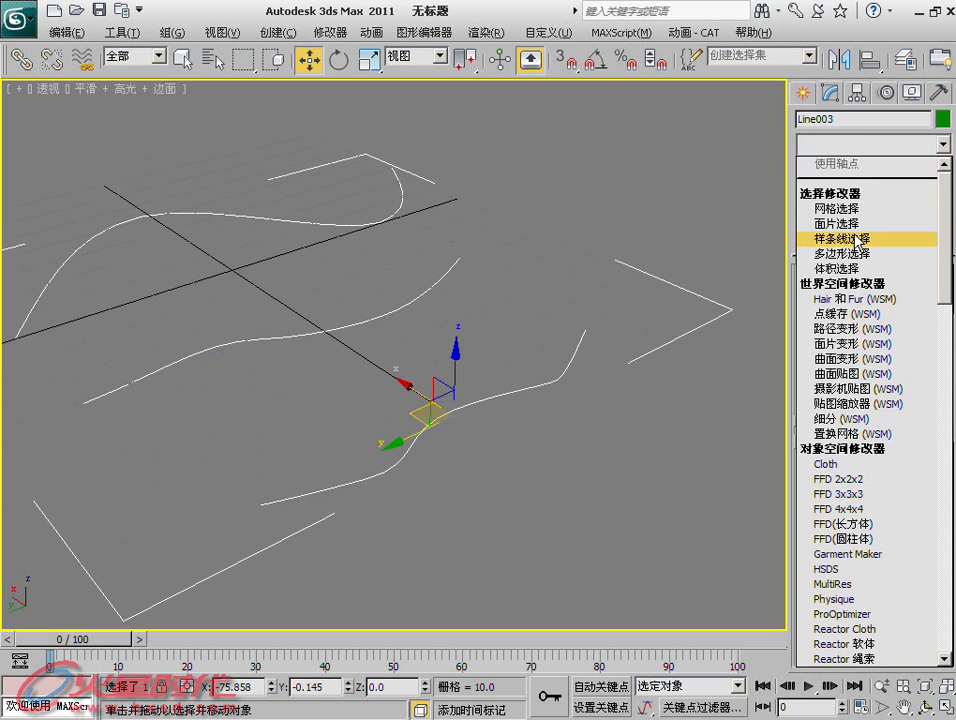
click(845, 300)
mouse_move(655, 384)
alt+middle_down()
mouse_move(664, 380)
mouse_move(604, 412)
mouse_move(612, 441)
mouse_move(512, 474)
alt+middle_up()
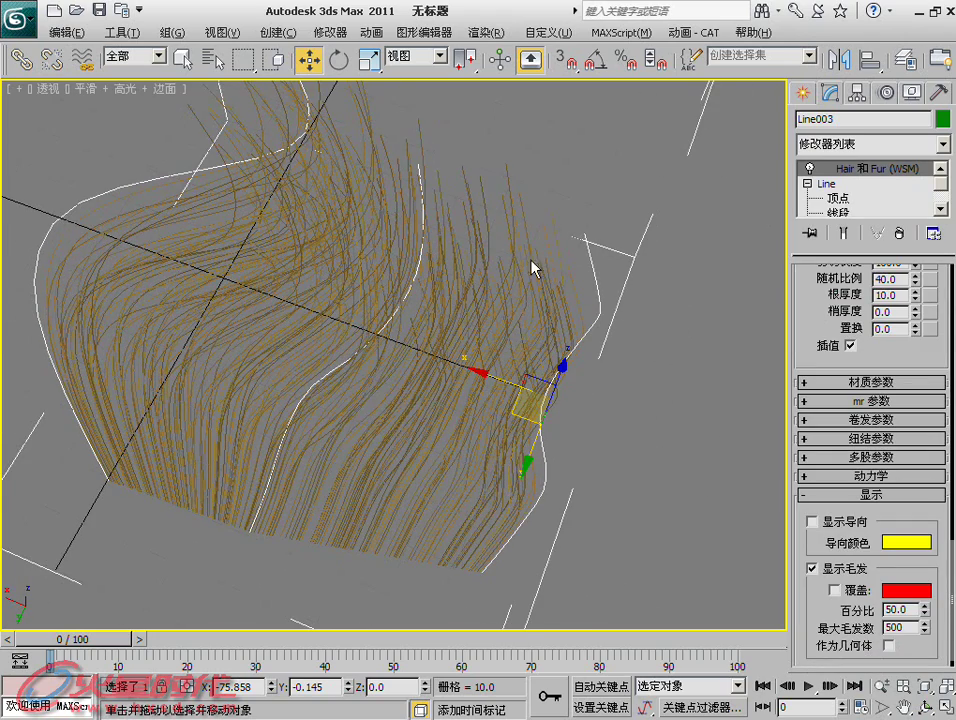
mouse_move(366, 444)
alt+middle_down()
mouse_move(412, 444)
mouse_move(456, 328)
mouse_move(416, 358)
mouse_move(412, 408)
alt+middle_up()
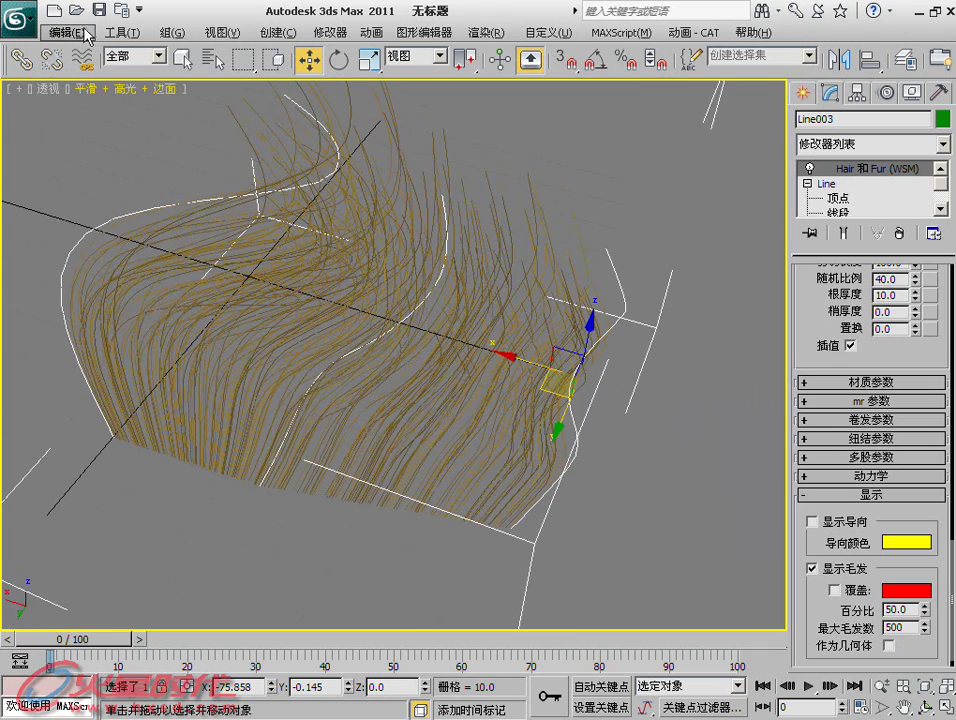
- Fetch the held scene and confirm, removing the hair and the attachments
click(67, 32)
click(75, 109)
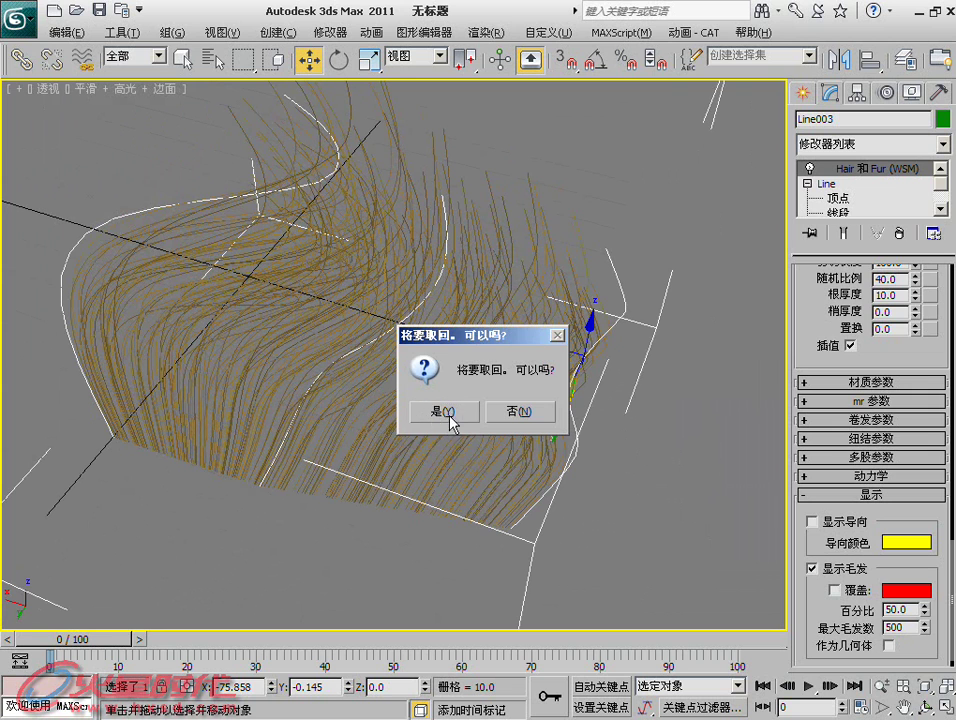
click(450, 411)
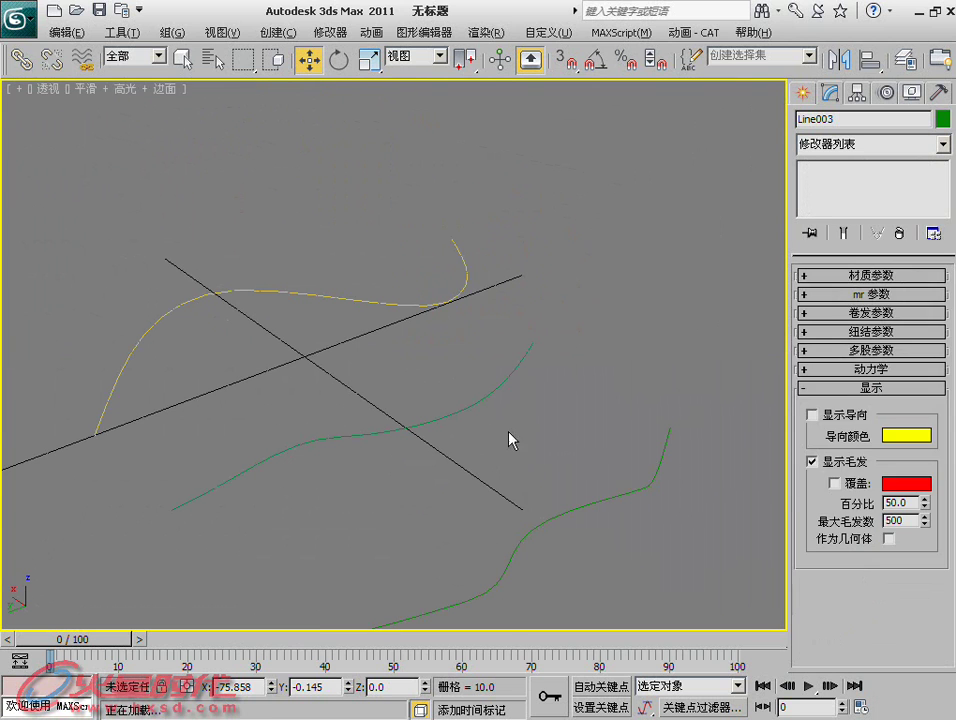
- Reselect Line003, attach the yellow and green curves to it, and switch to Move
click(580, 508)
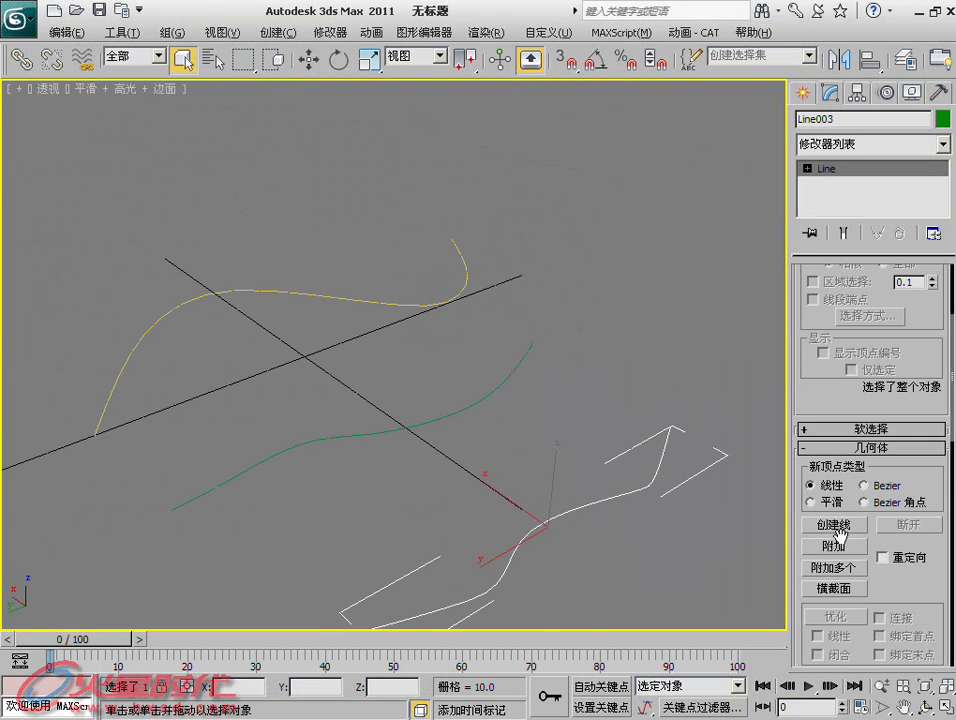
click(835, 546)
click(437, 297)
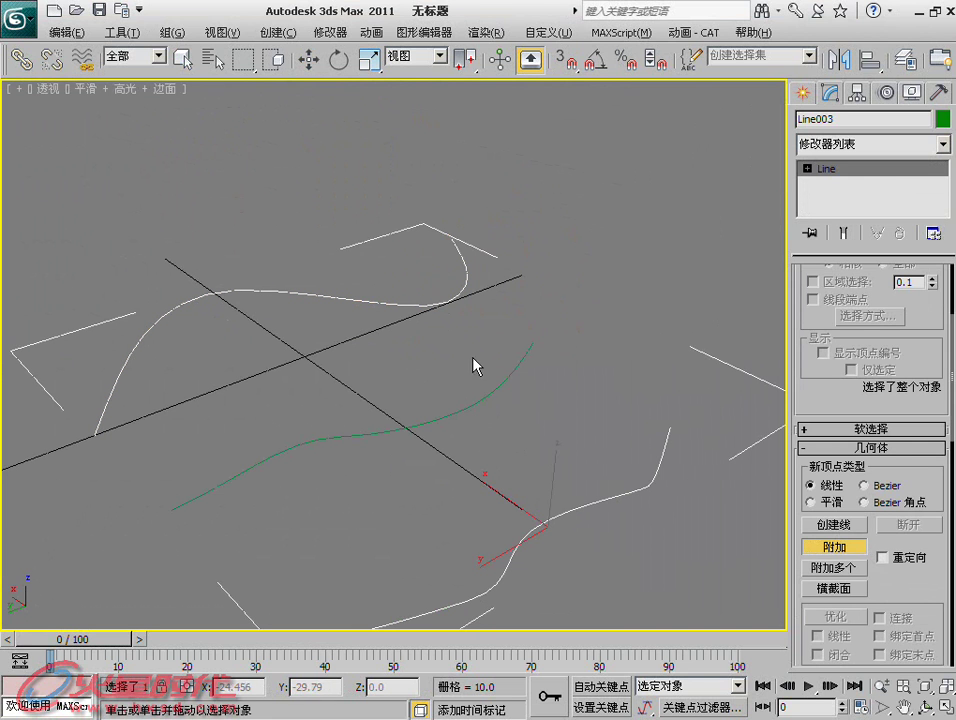
click(499, 378)
key(w)
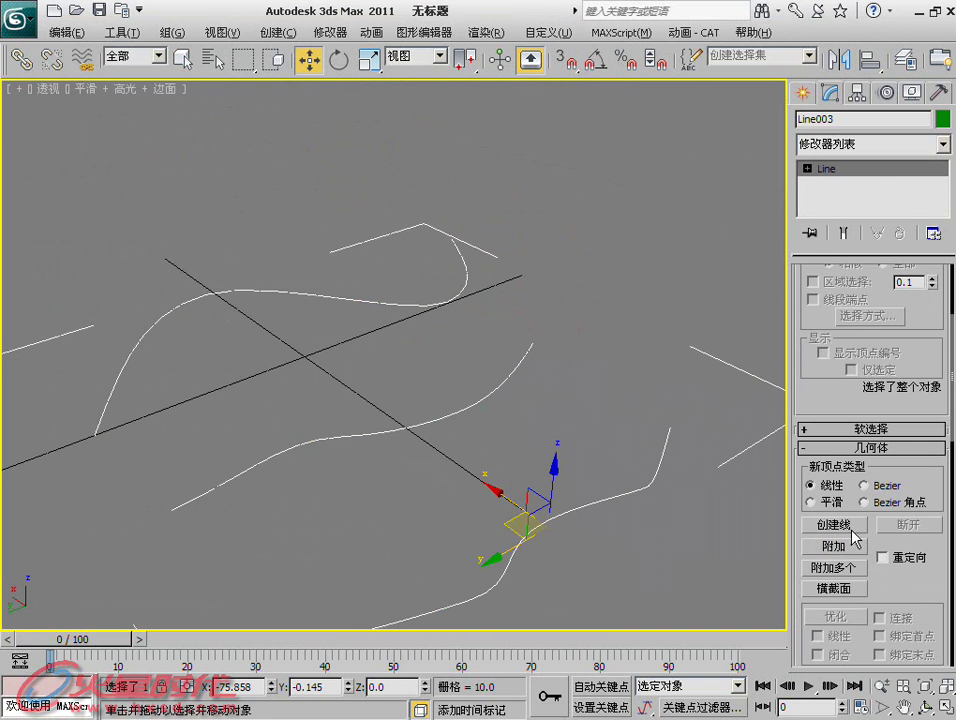
click(876, 150)
- Add Hair and Fur (WSM) to Line003 again and orbit around the hair strip
click(843, 301)
mouse_move(559, 358)
alt+middle_down()
mouse_move(625, 360)
mouse_move(622, 300)
alt+middle_up()
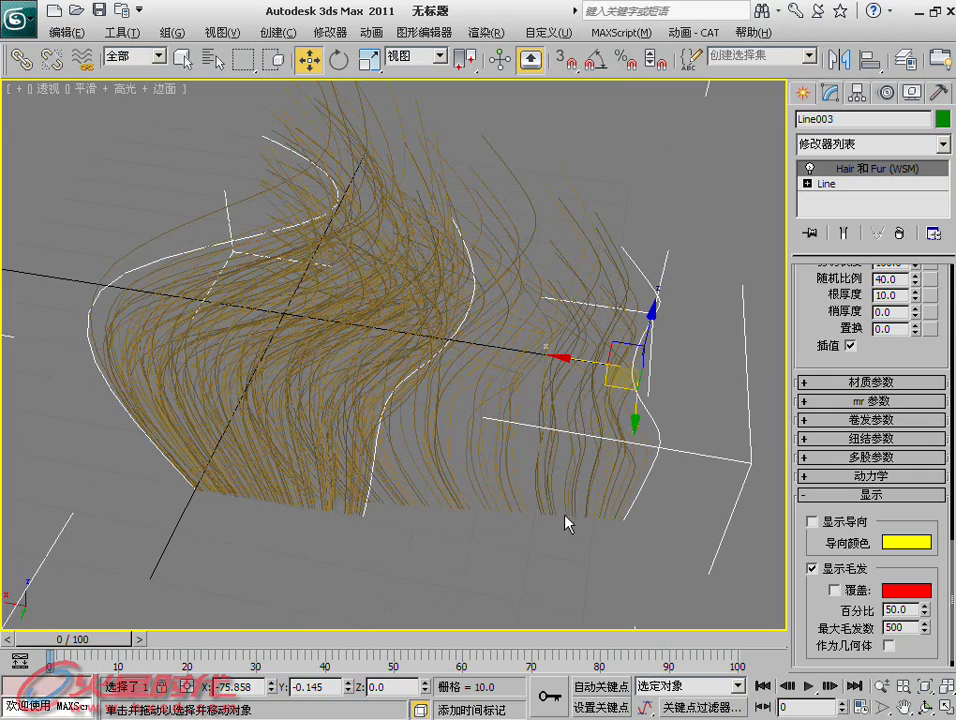
mouse_move(335, 516)
alt+middle_down()
mouse_move(354, 503)
mouse_move(335, 423)
mouse_move(350, 500)
alt+middle_up()
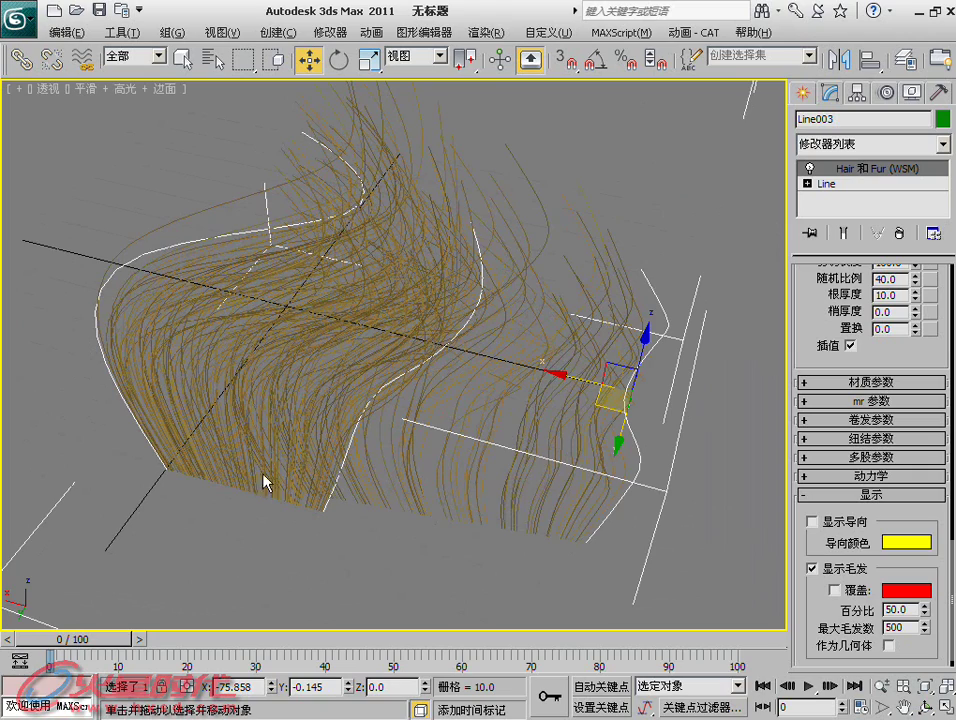
mouse_move(203, 410)
alt+middle_down()
mouse_move(224, 459)
mouse_move(210, 495)
mouse_move(214, 466)
mouse_move(225, 520)
alt+middle_up()
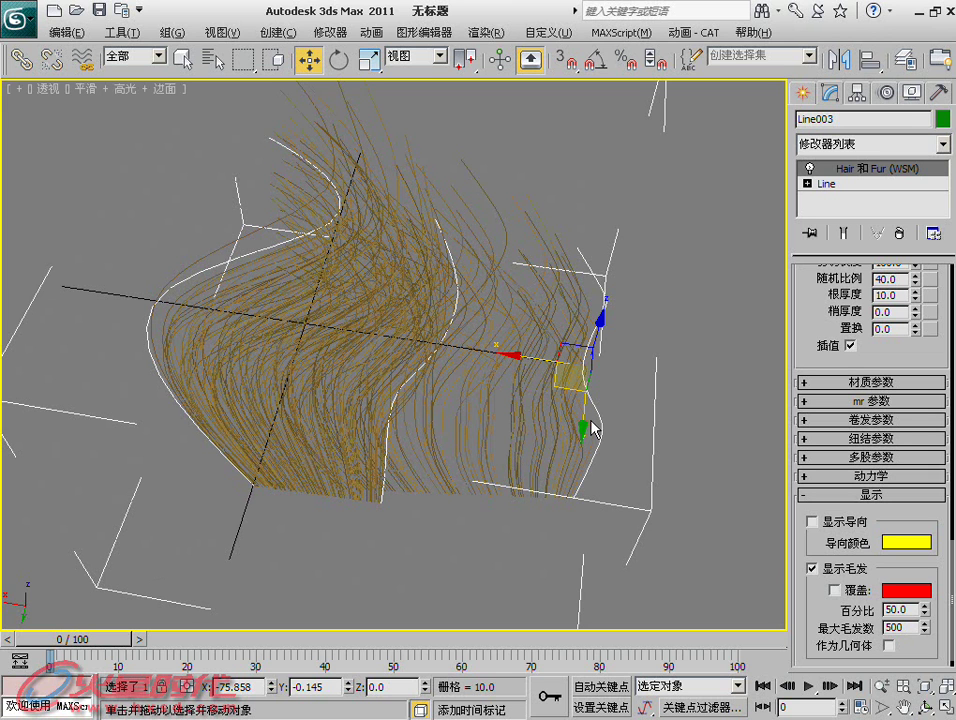
mouse_move(548, 423)
alt+middle_down()
mouse_move(522, 430)
mouse_move(512, 460)
mouse_move(493, 432)
alt+middle_up()
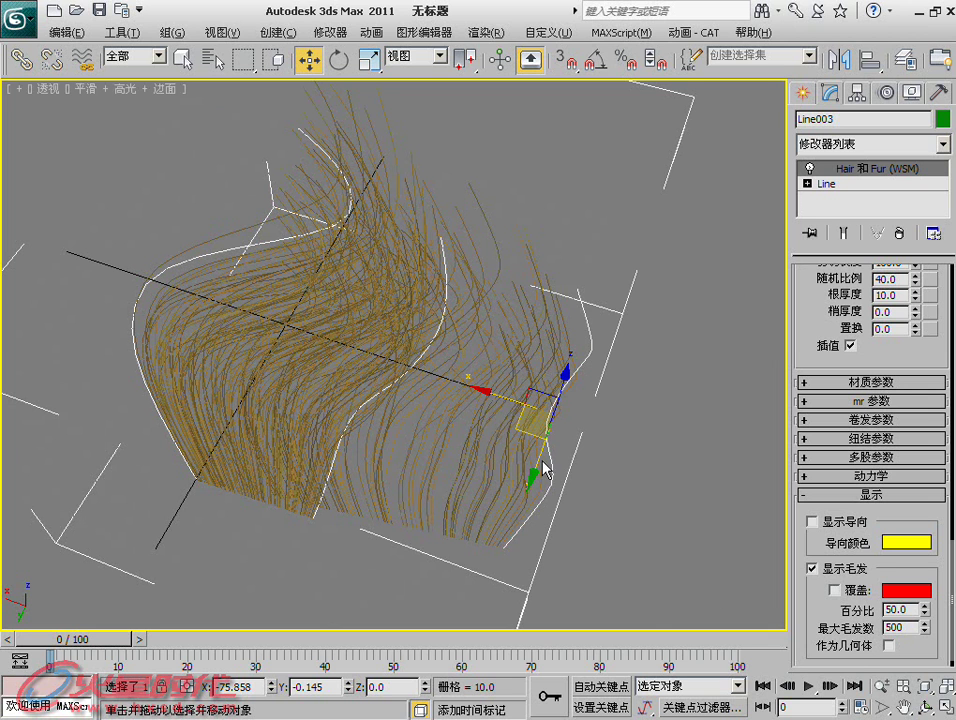
- Restore the four-view layout, make the Front view active, and start a production render
click(941, 706)
click(585, 241)
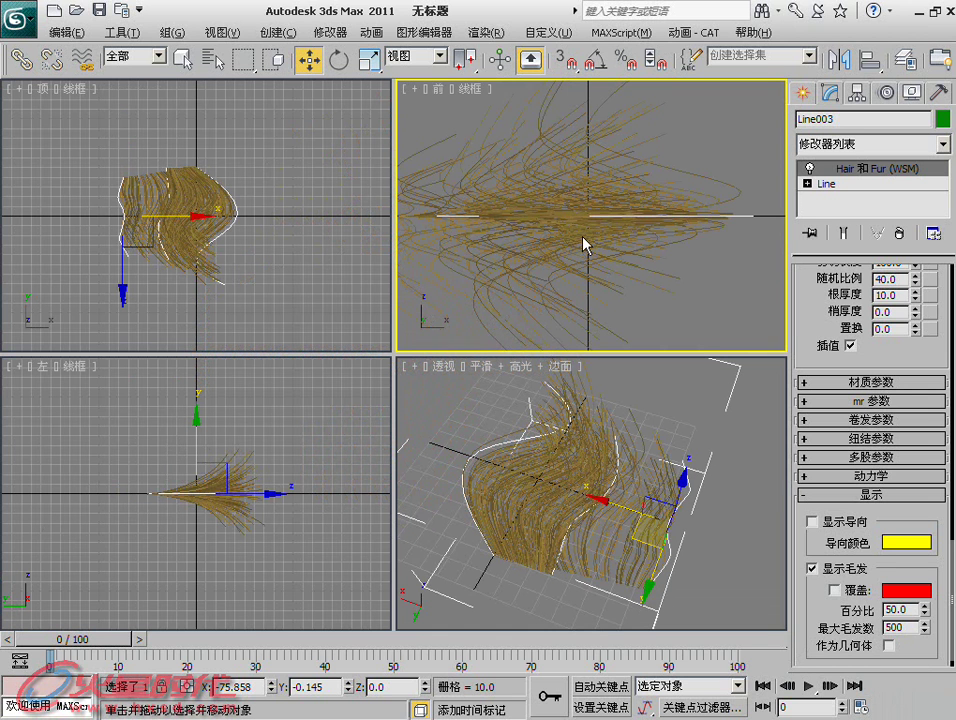
drag(806, 70, 614, 70)
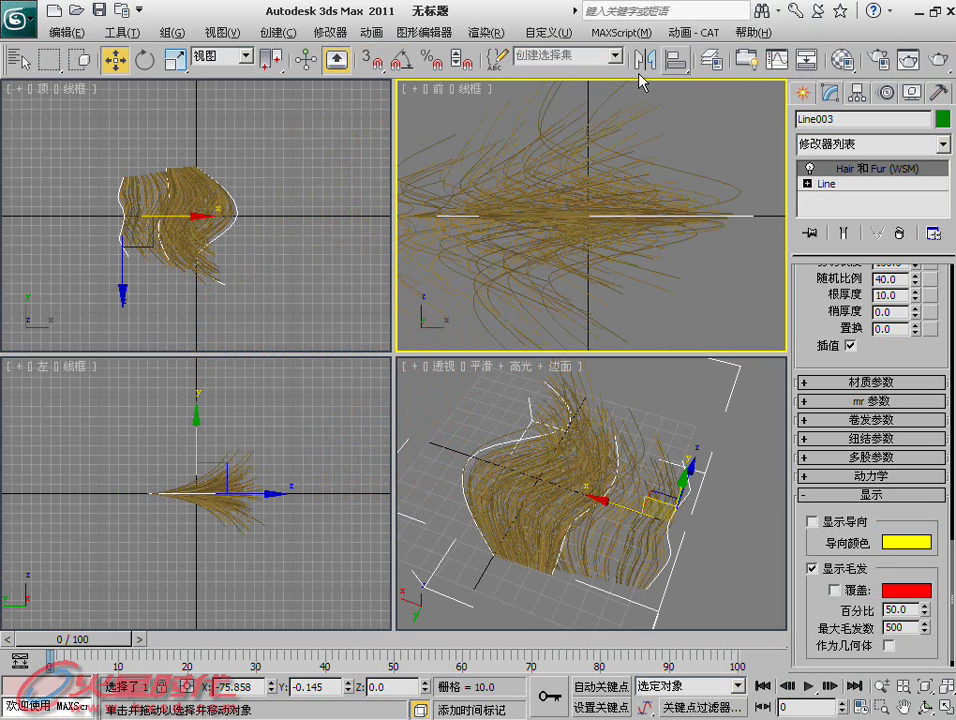
click(701, 52)
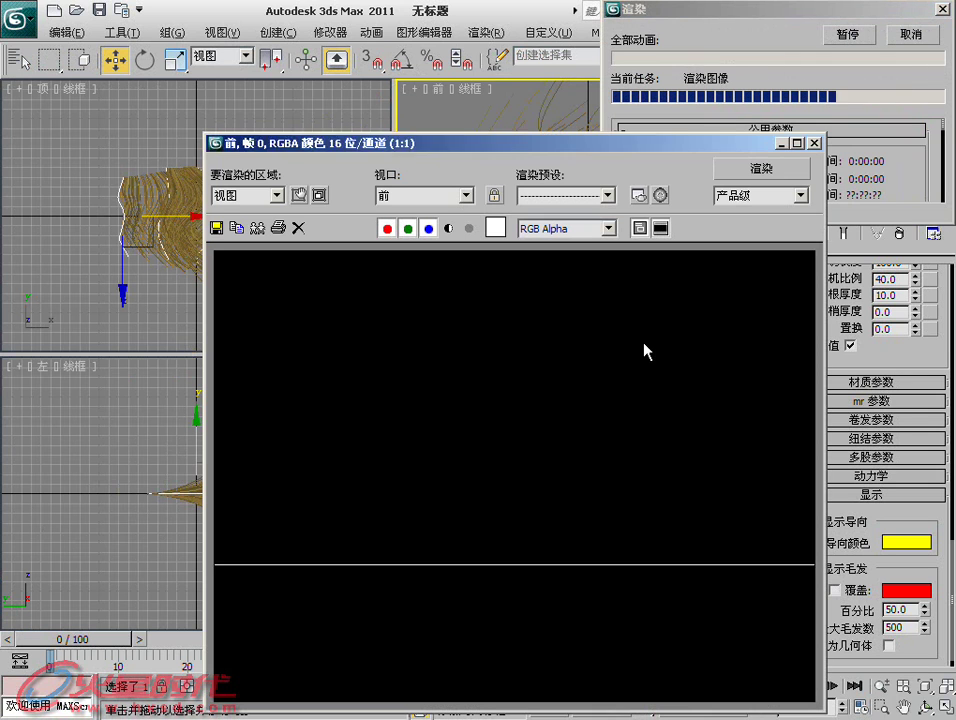
- Acknowledge the Hair and Fur perspective-only render error and close the rendered frame window
click(474, 410)
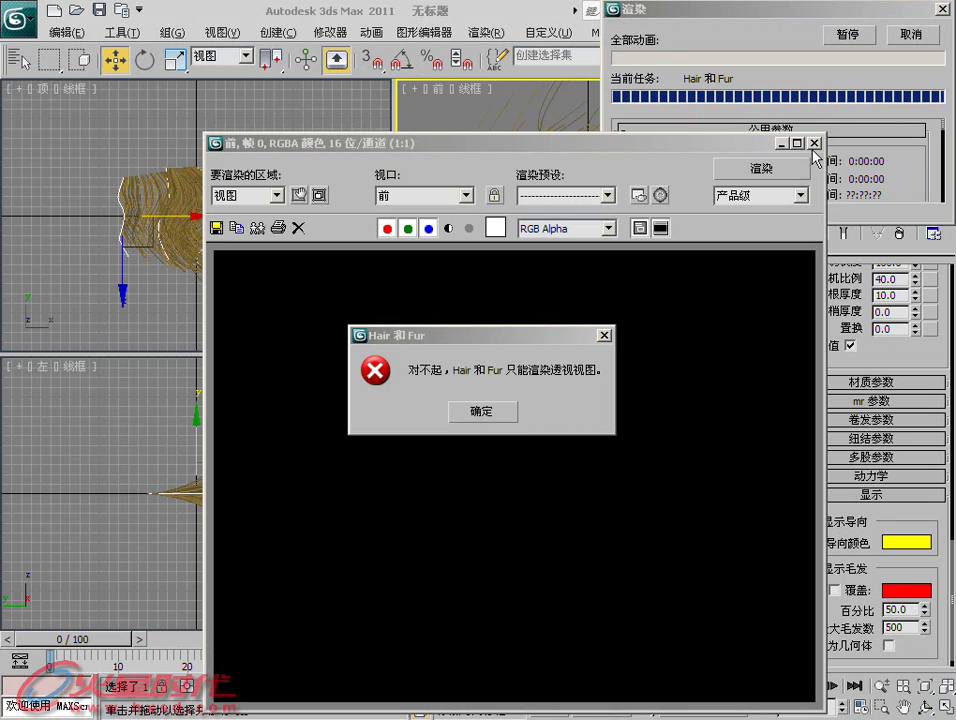
click(495, 408)
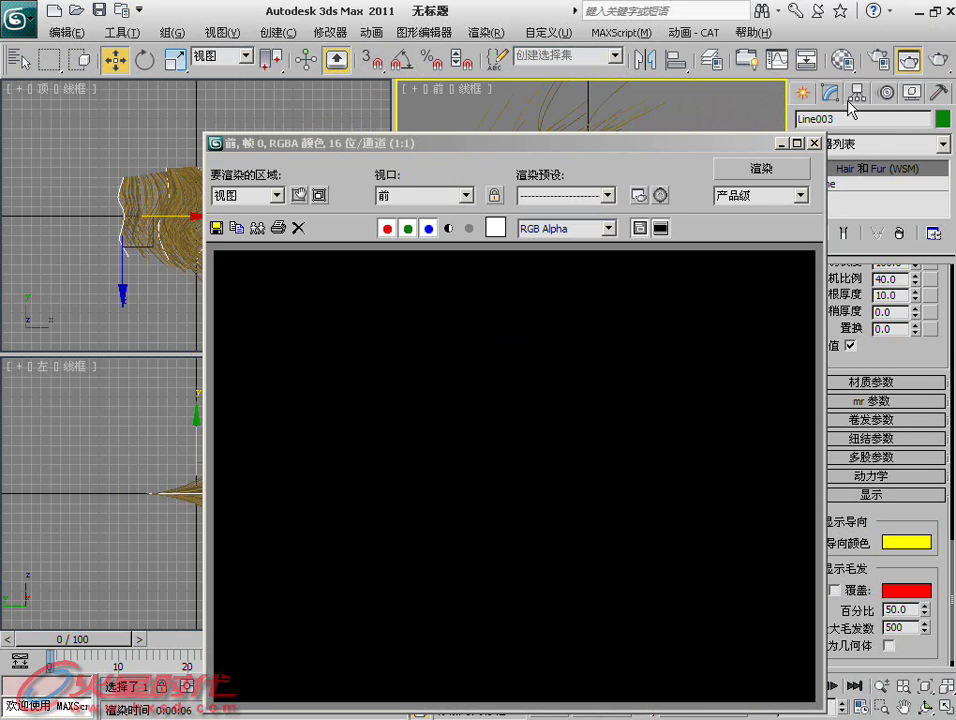
click(815, 143)
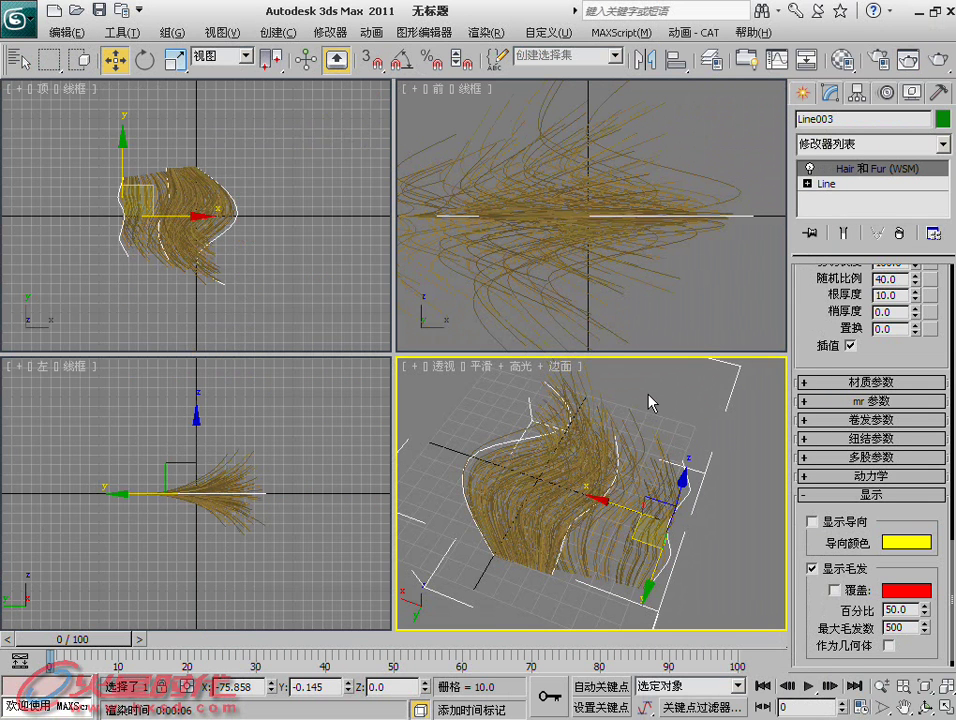